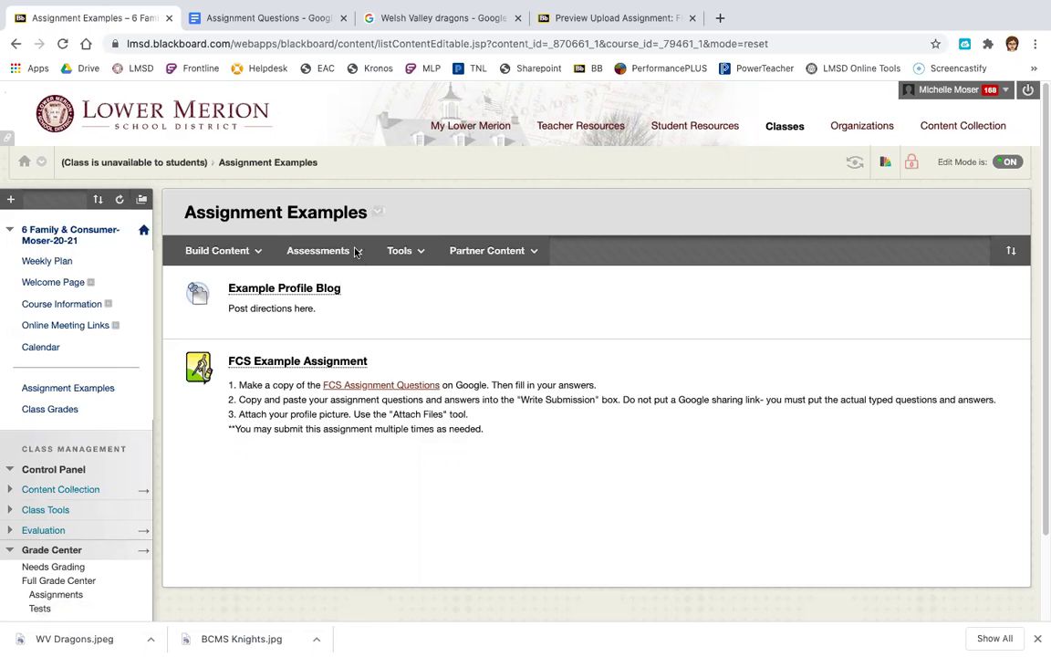
click(358, 254)
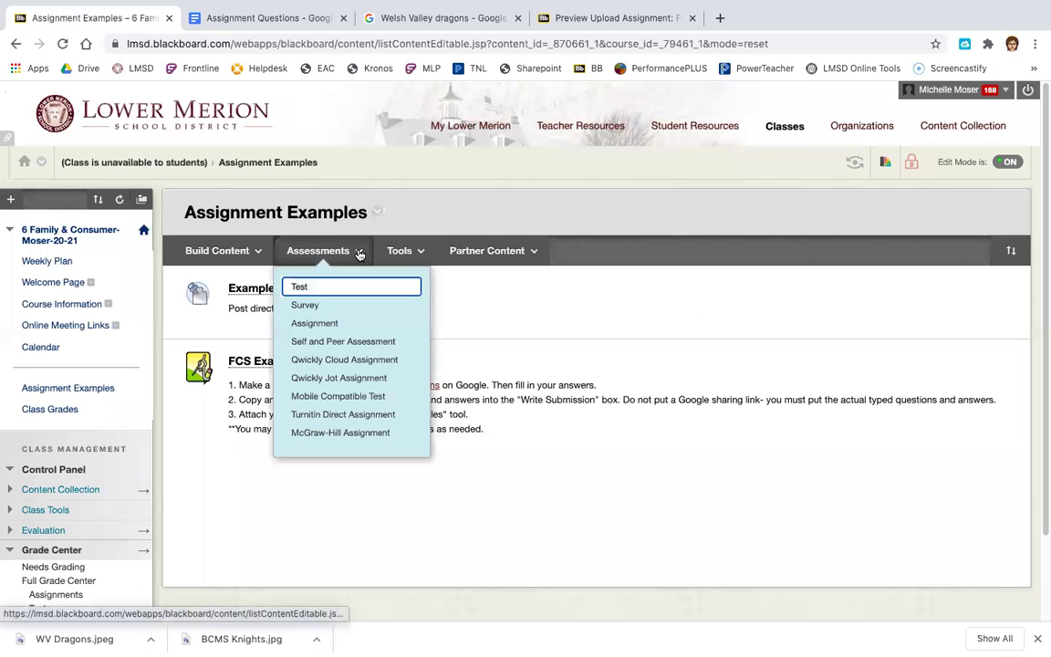
click(326, 288)
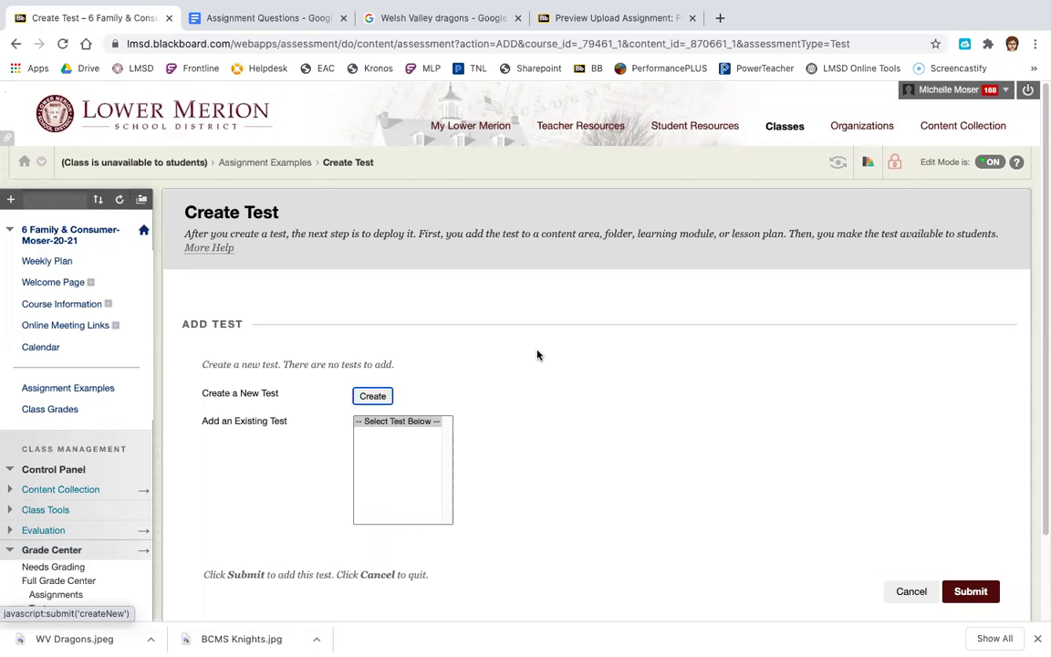
scroll(537, 355, down, 2)
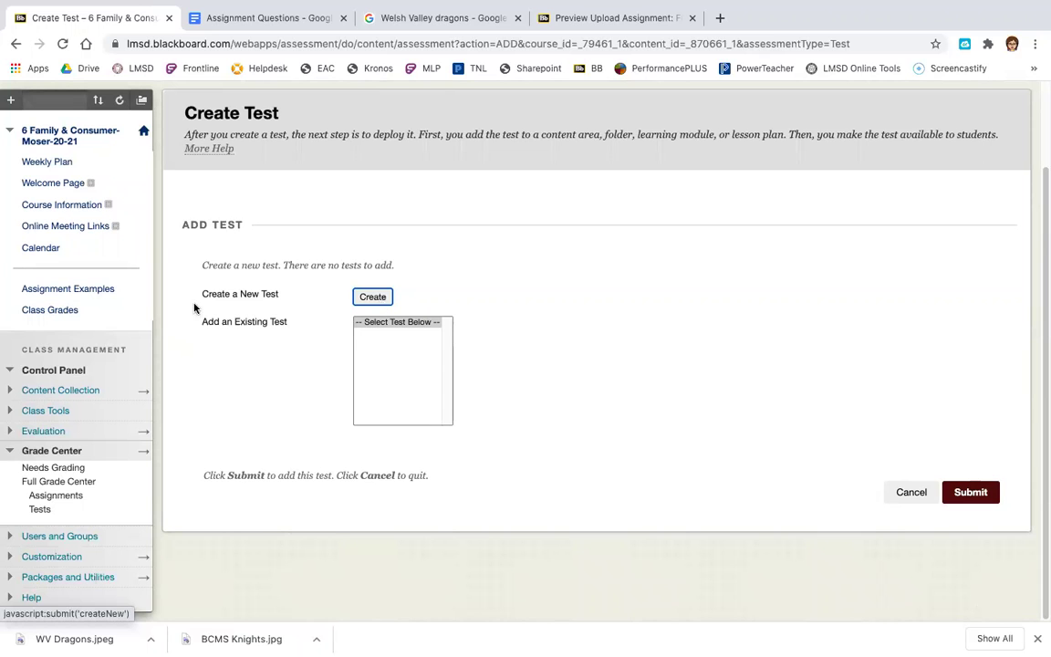
click(96, 288)
- Start creating a new test in the Assignment Examples content area
click(345, 253)
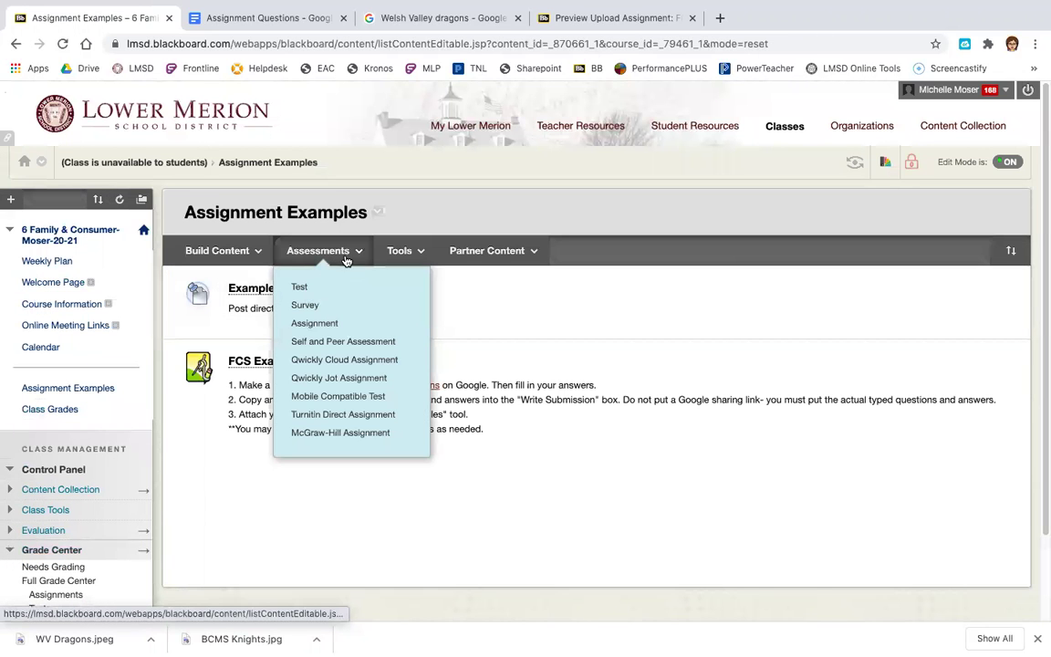
click(301, 287)
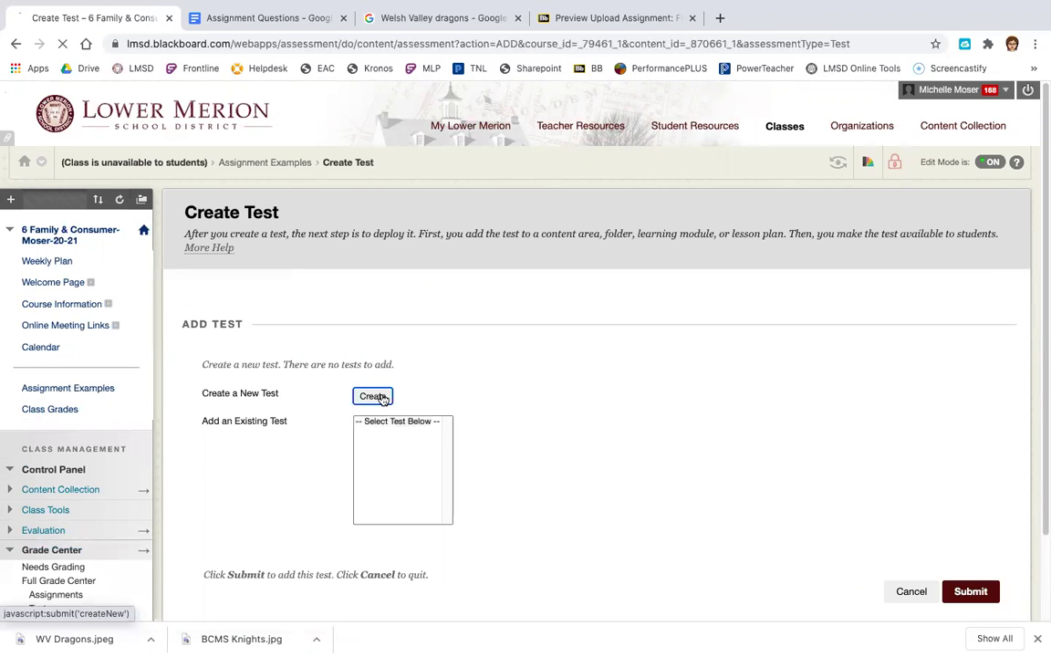
click(373, 396)
scroll(383, 398, down, 1)
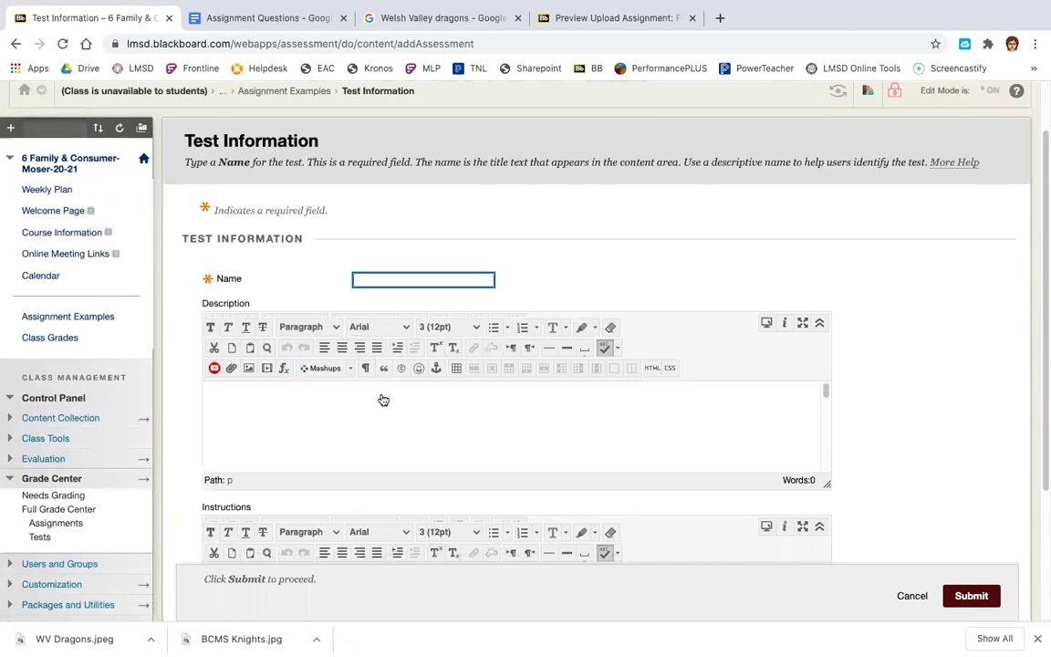
- Name the test "Test Example", enter "Description" and "Instructions" as its description and instructions, and submit the test information
text(Test)
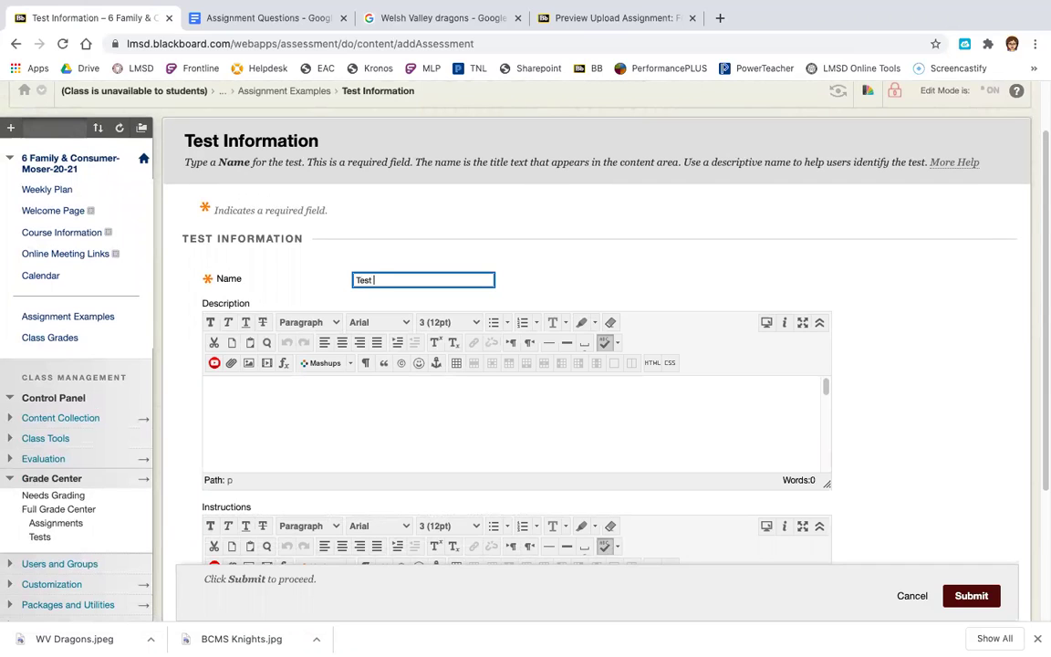
text( Example)
click(319, 415)
text(D)
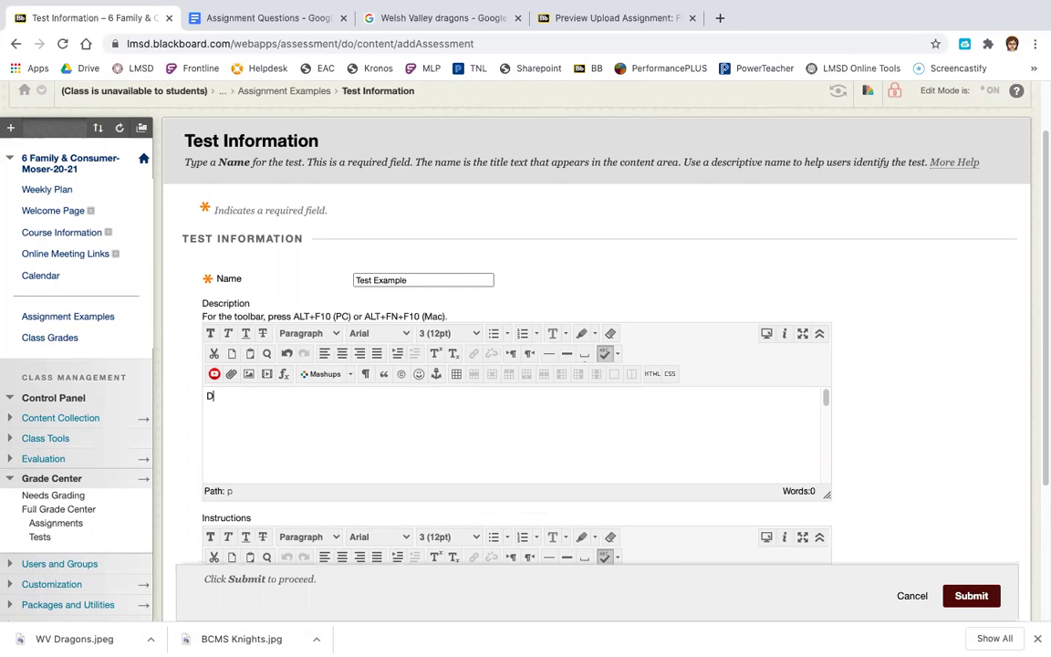
text(escription)
scroll(780, 330, down, 3)
click(472, 500)
text(Instructions)
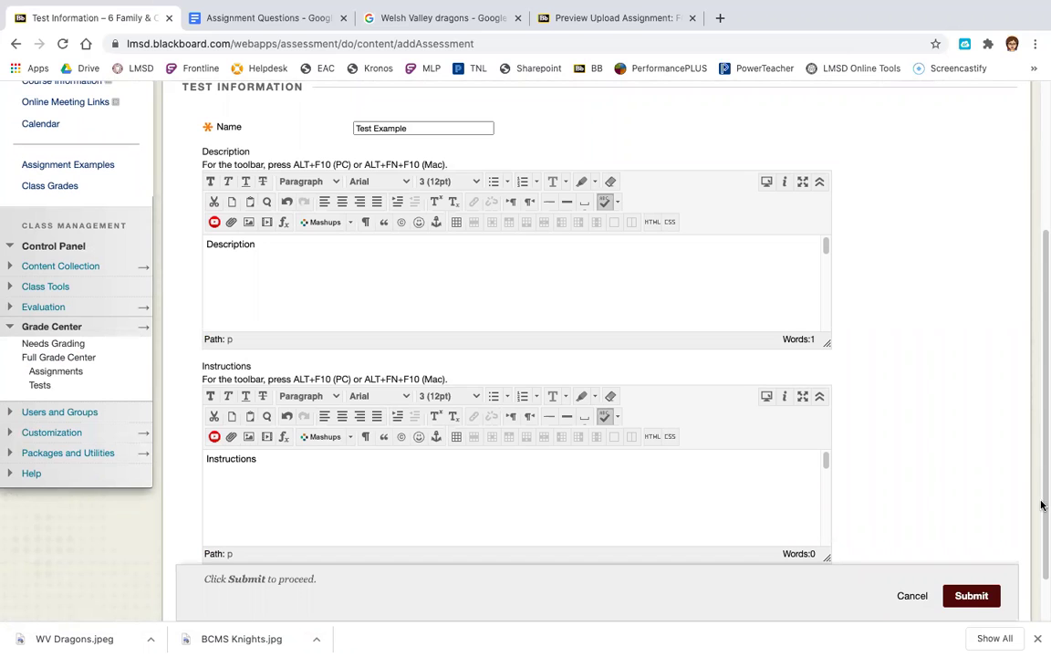
click(989, 602)
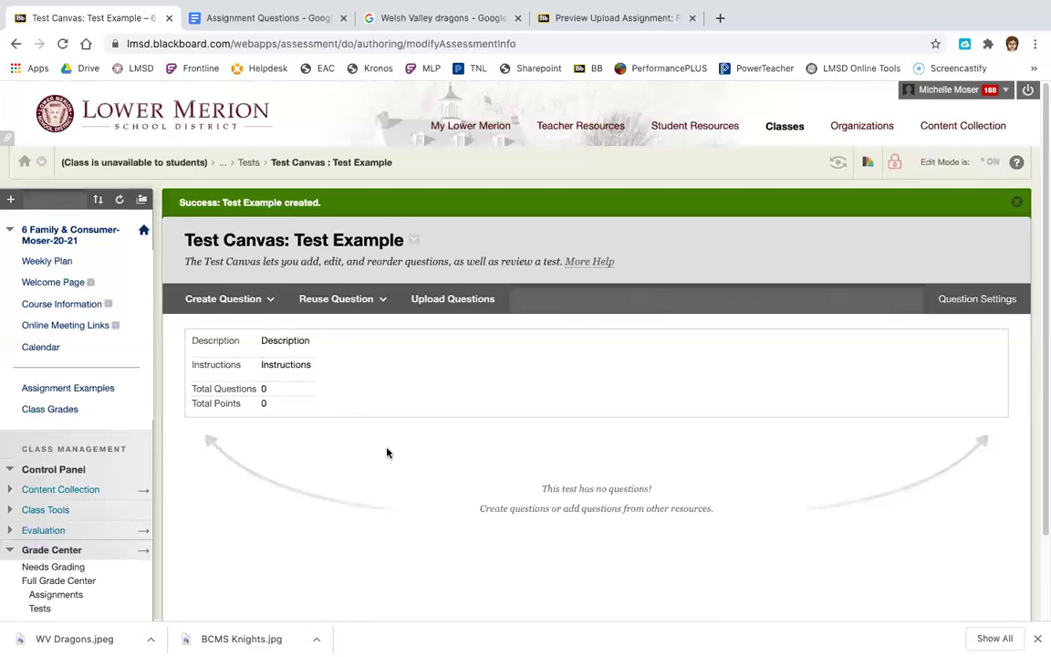
- Create a True/False question titled "Question 1" with the text "Do you know how to use Bb?"
scroll(387, 453, down, 2)
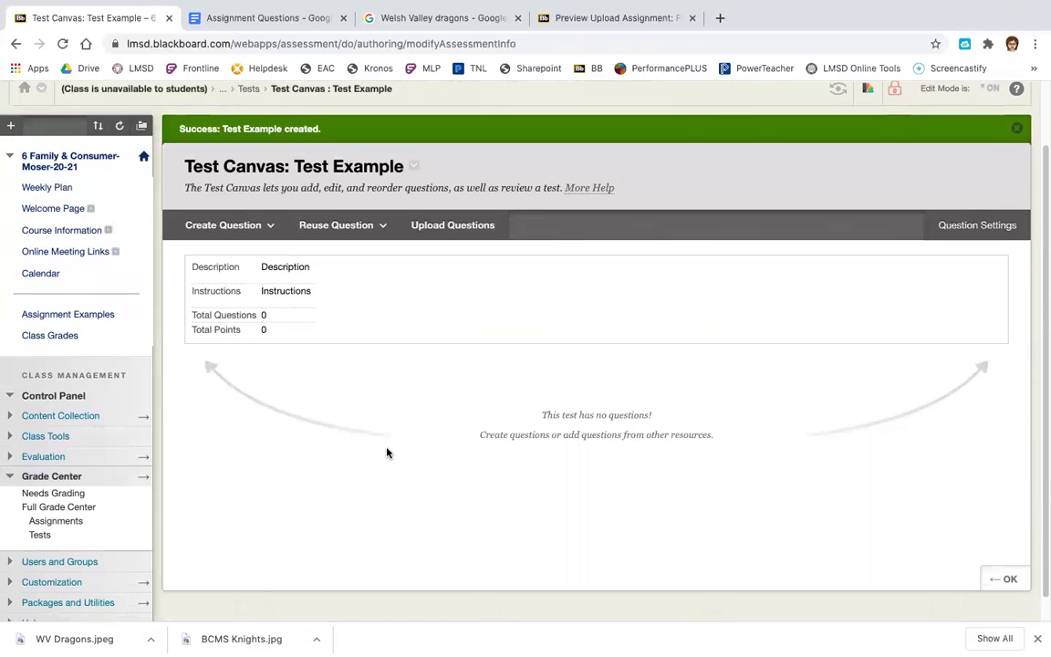
click(259, 228)
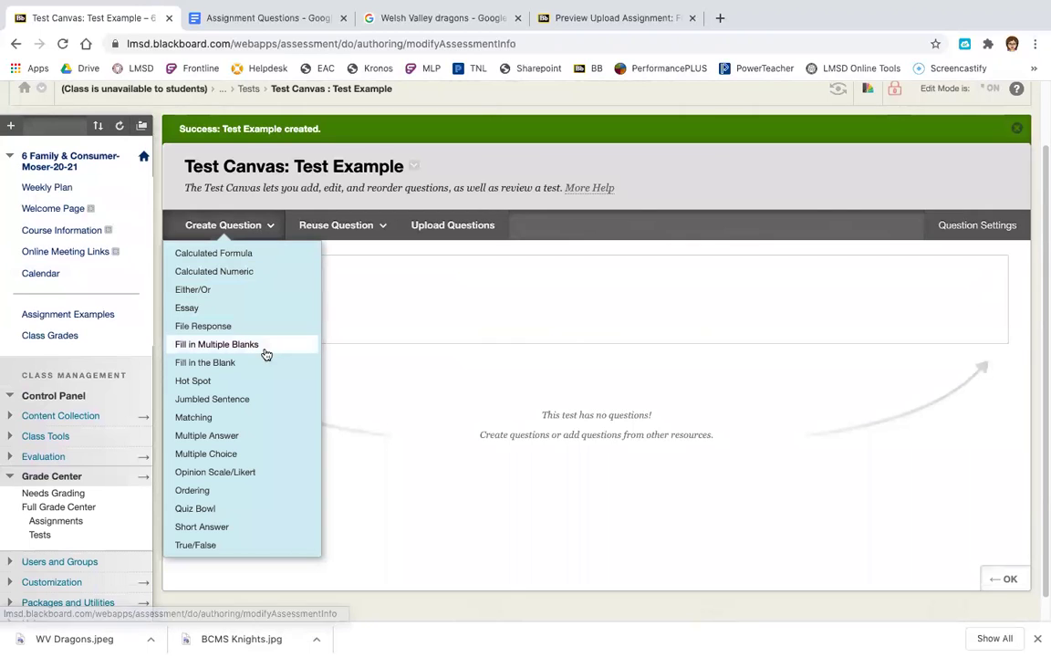
click(245, 546)
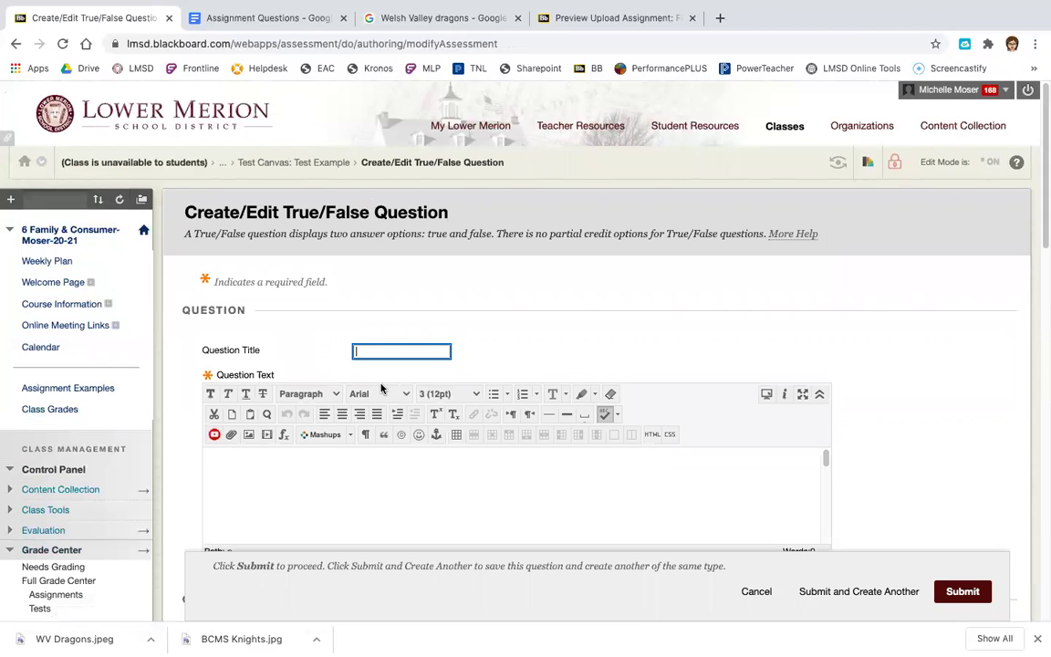
text(Question 1)
click(321, 474)
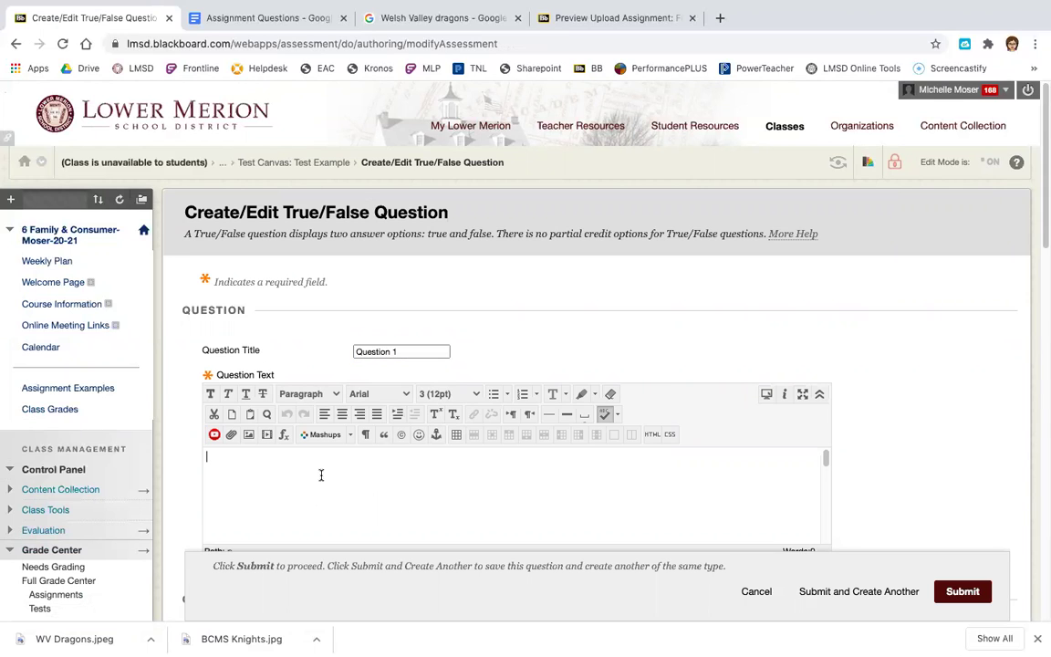
text(Do you know how to use Bb?)
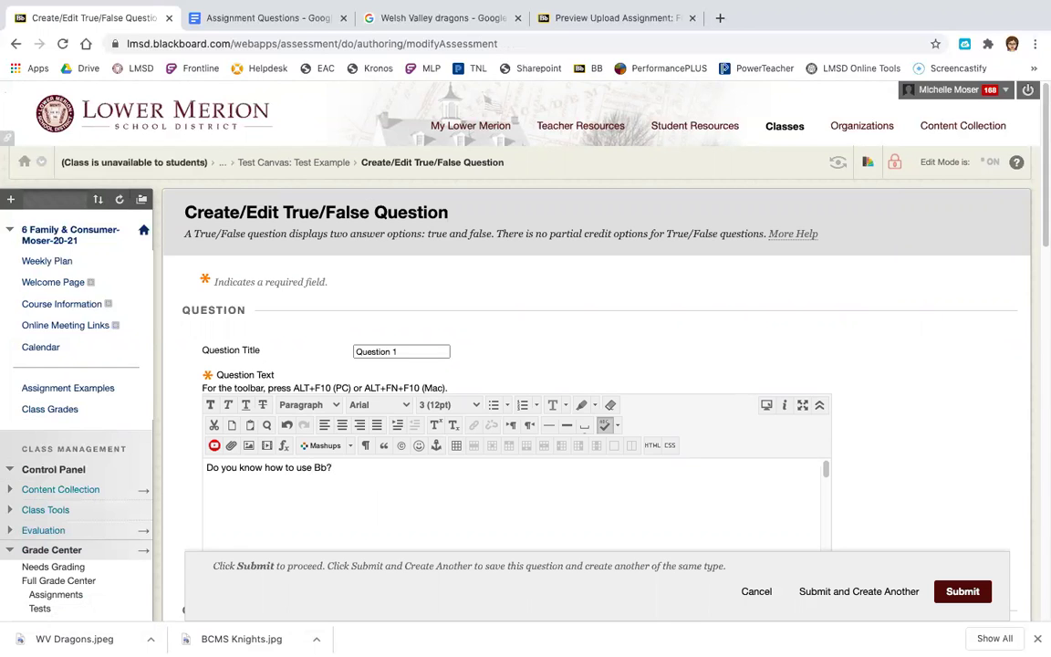
- Review the True/False question's orientation, answer, feedback and keyword settings, keep True as the correct answer, and submit the question
scroll(559, 360, down, 2)
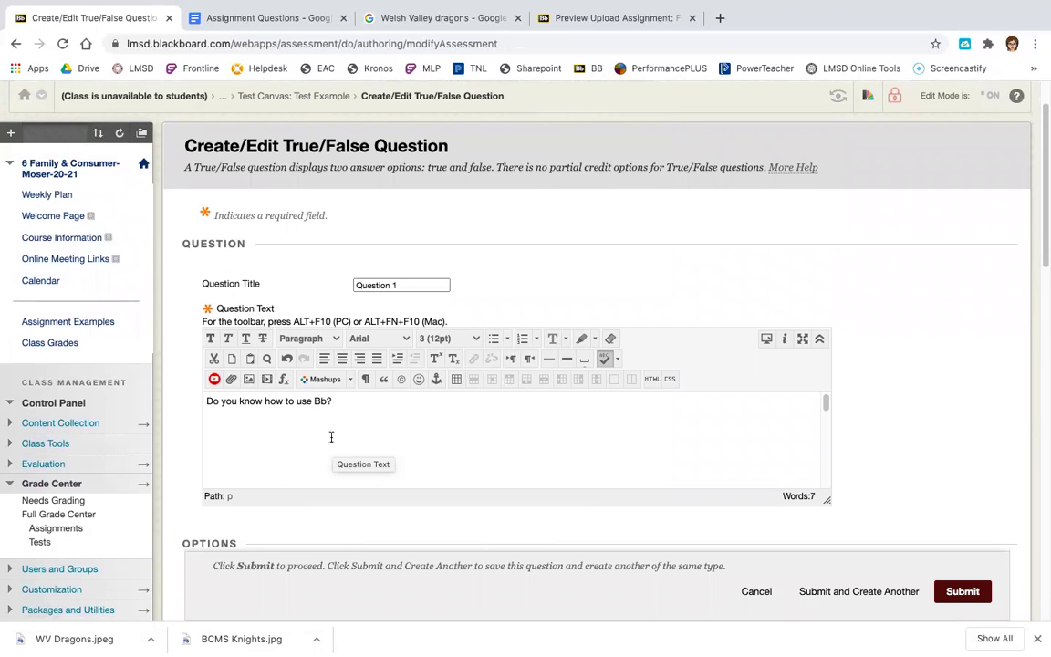
scroll(858, 375, down, 5)
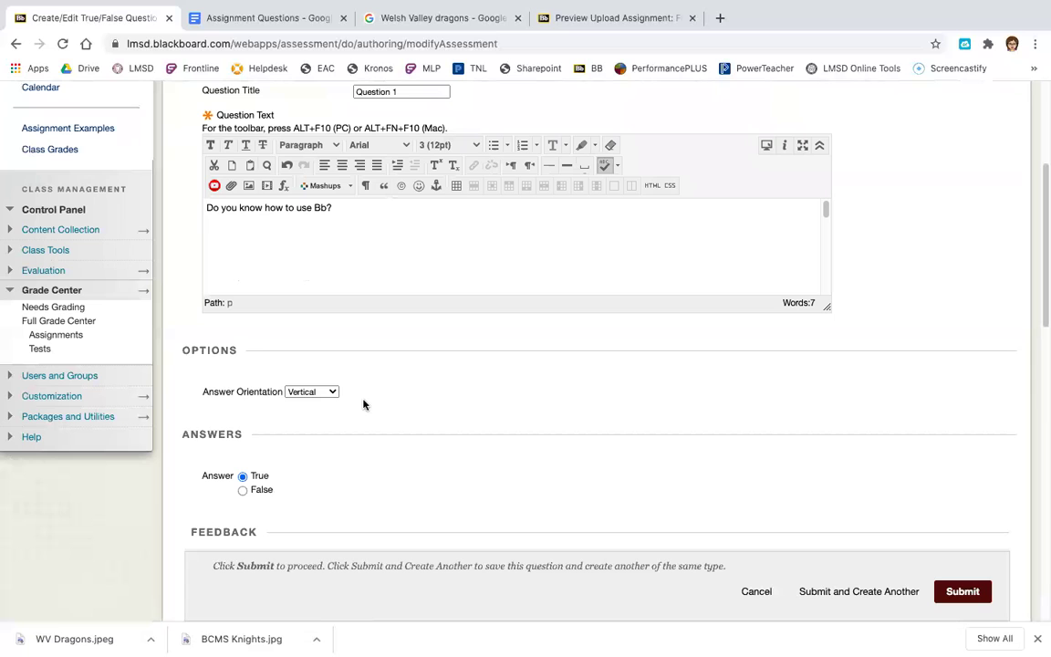
scroll(363, 447, down, 1)
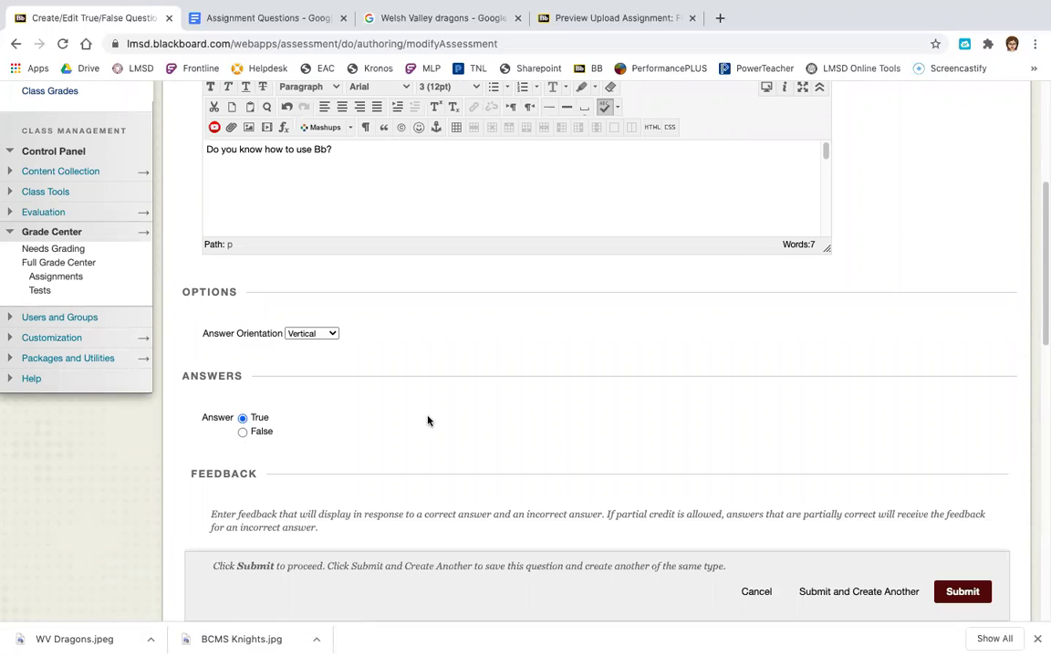
scroll(429, 423, down, 3)
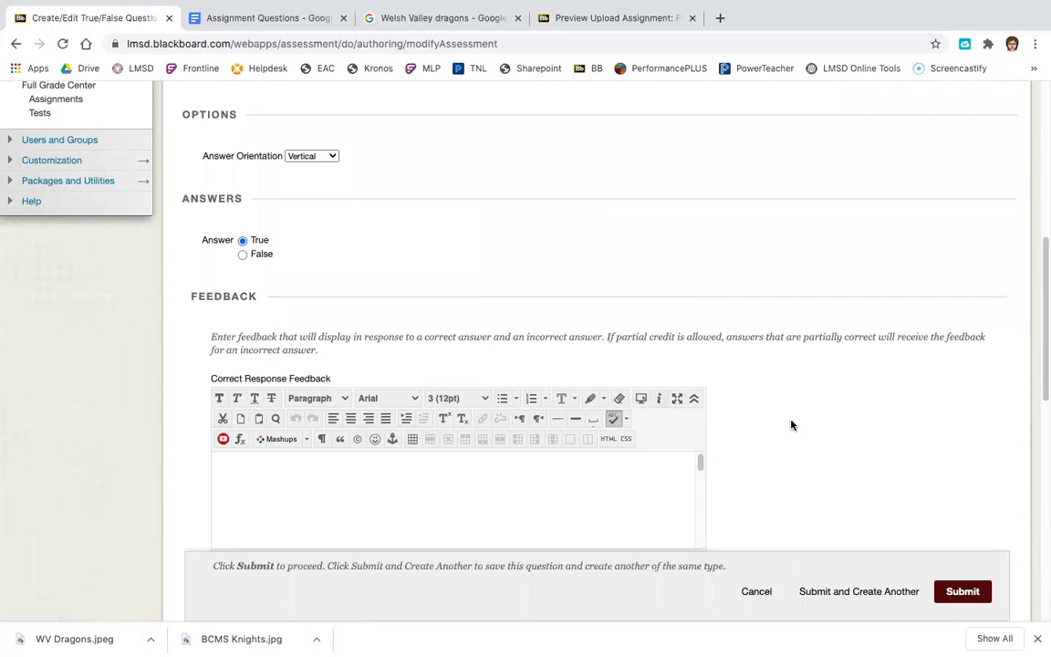
scroll(791, 424, down, 1)
click(702, 411)
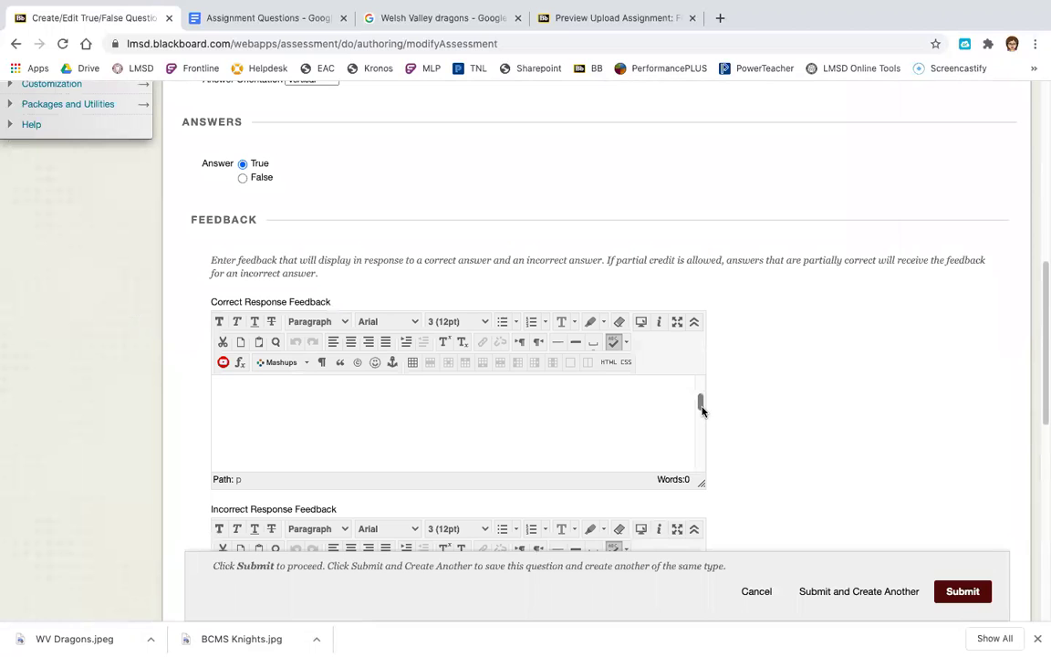
scroll(763, 406, up, 1)
scroll(763, 405, down, 2)
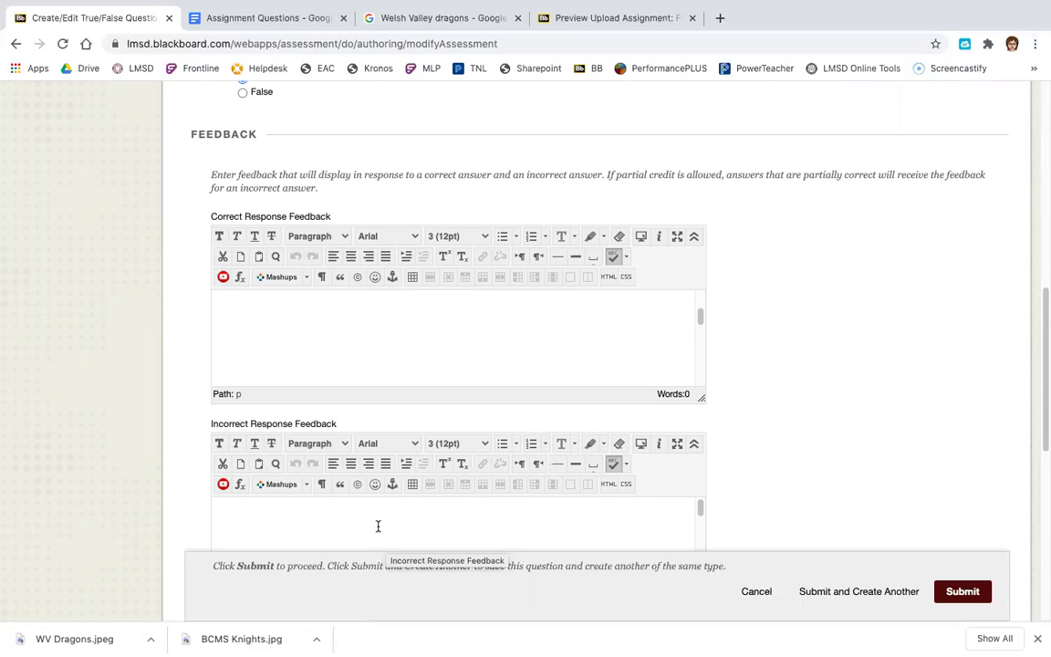
scroll(808, 419, down, 3)
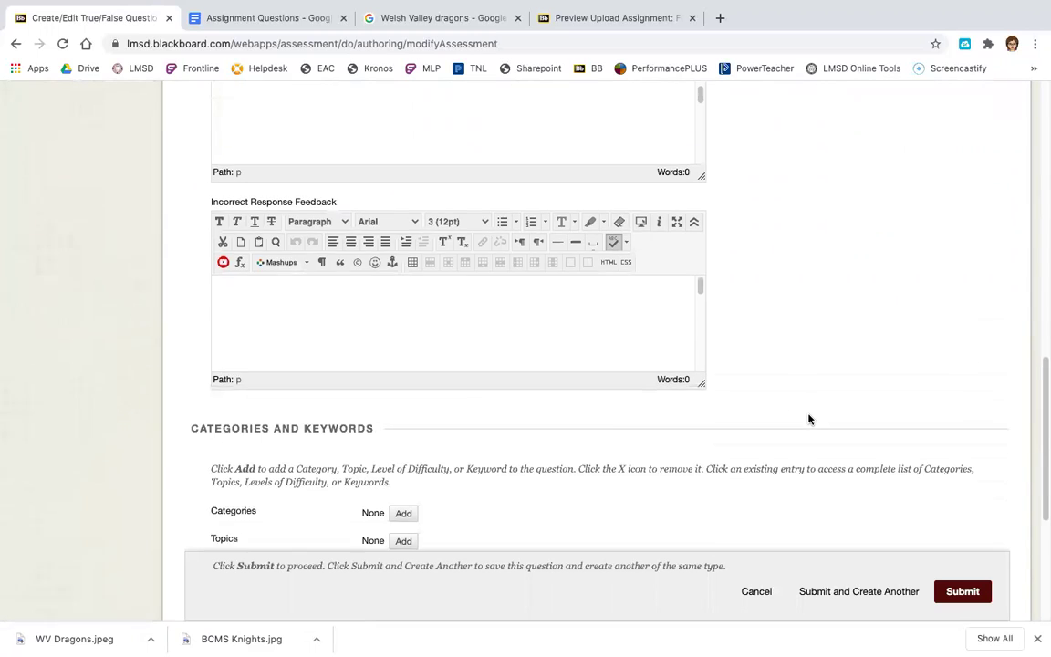
scroll(808, 418, down, 4)
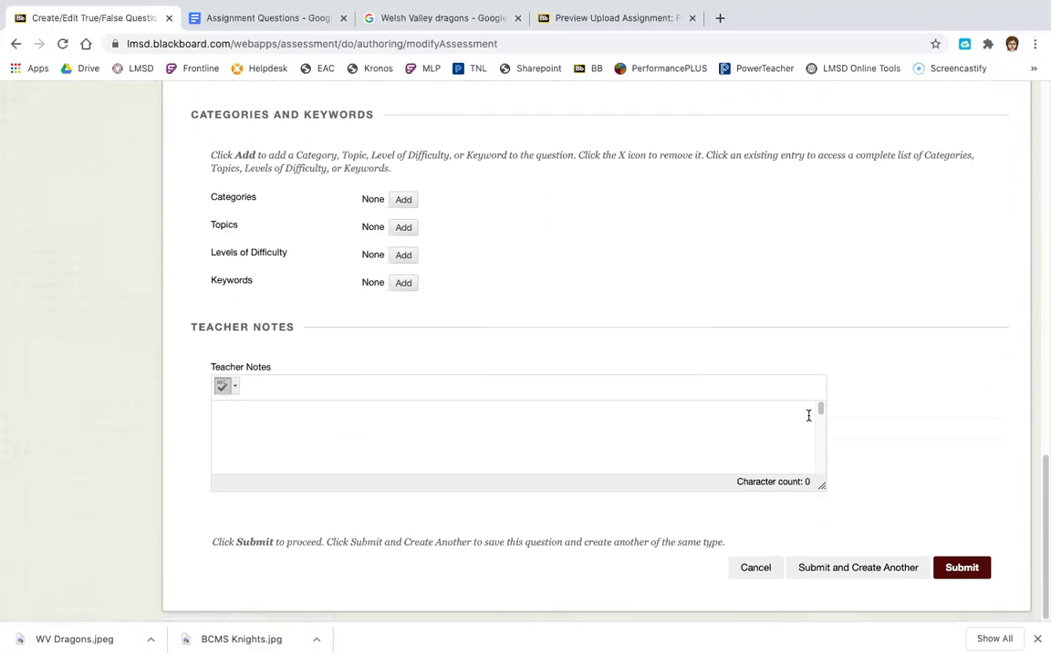
click(971, 567)
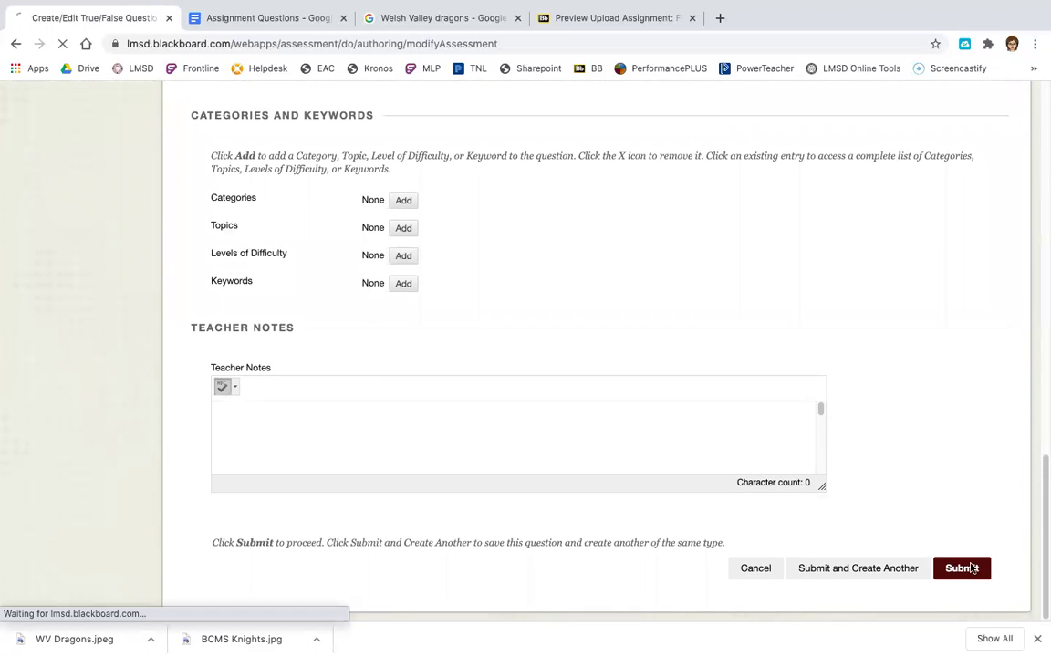
- Create a Short Answer question in the test and title it "Question 2"
scroll(653, 426, down, 2)
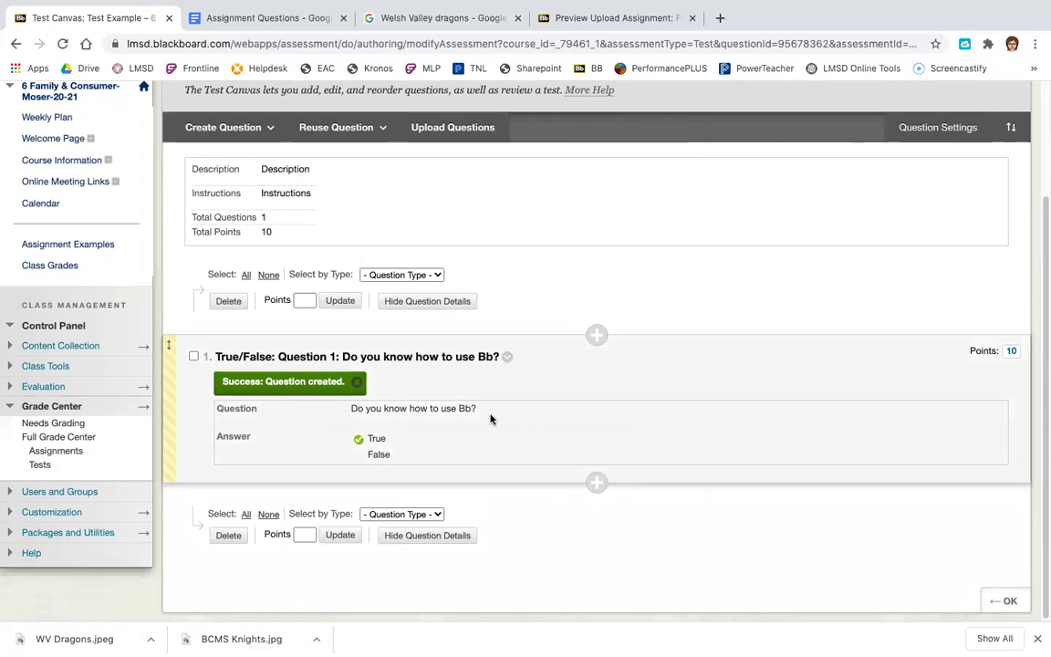
click(263, 132)
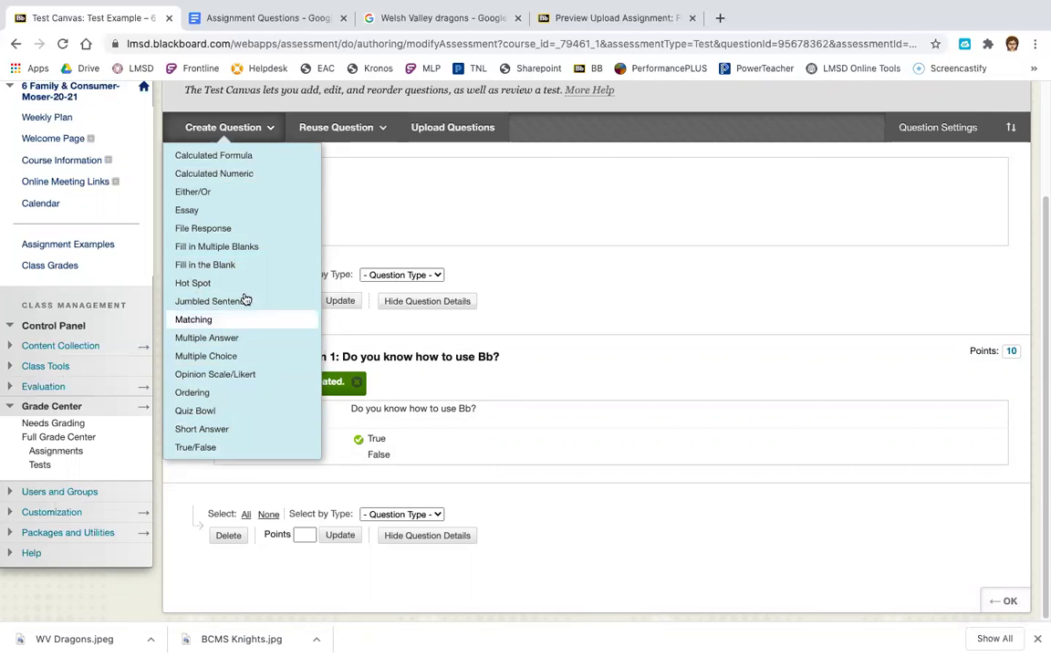
click(244, 434)
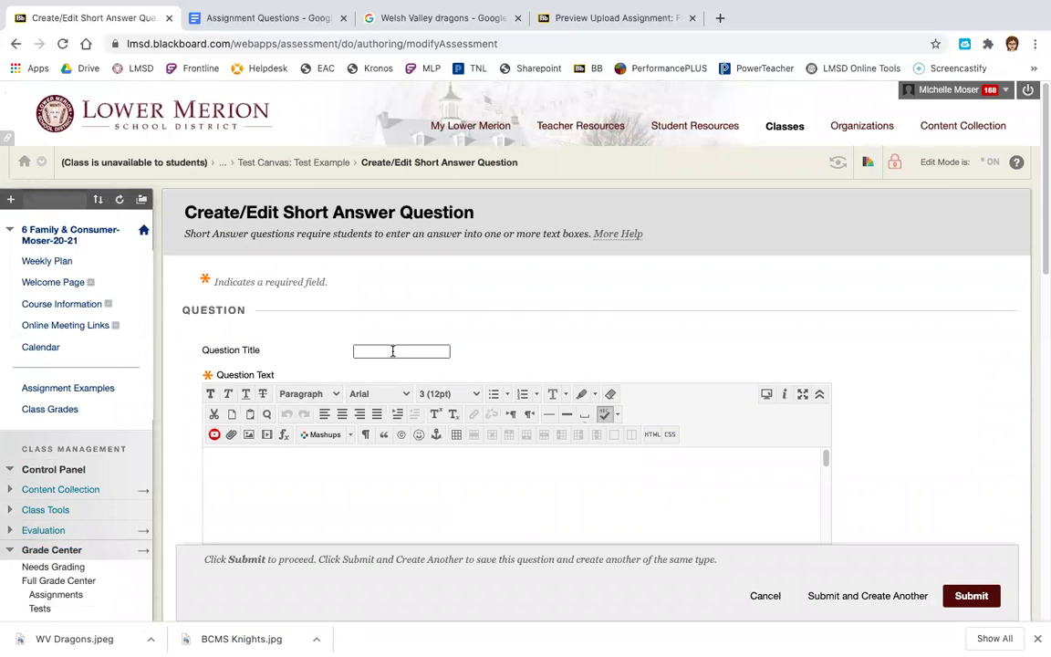
text(Ques)
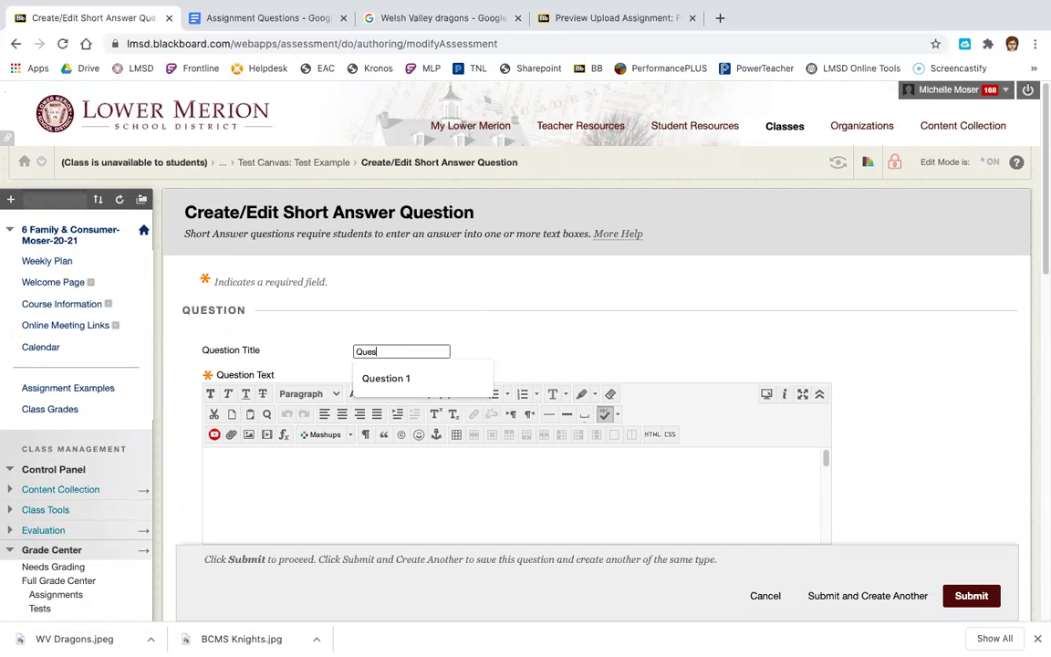
text(tion 2)
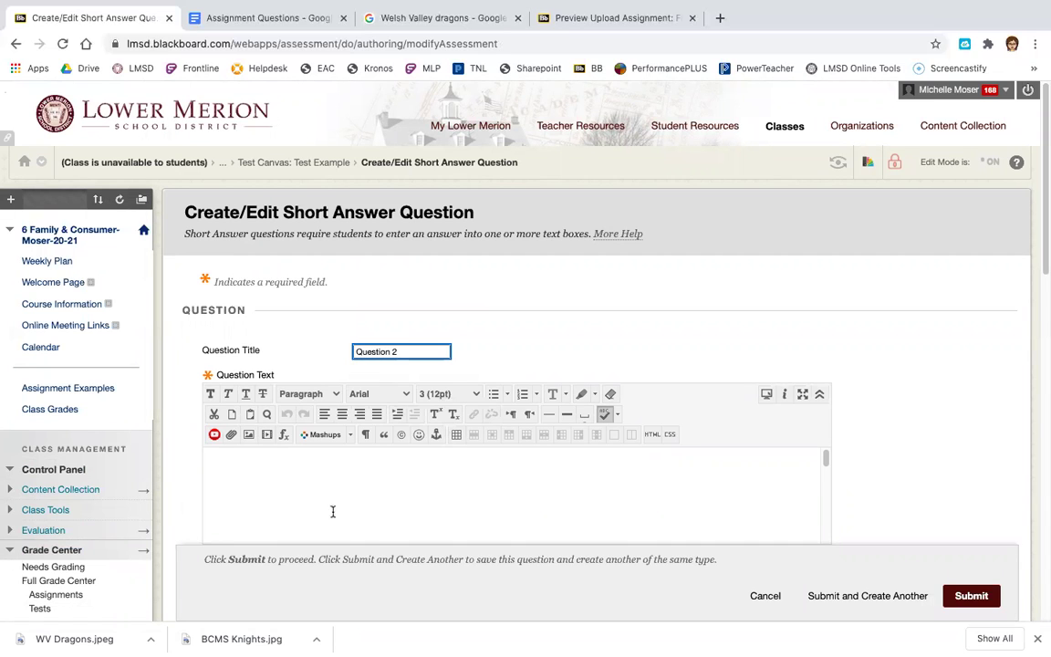
- Enter "Why do you like online learning?" as the short answer question's text and add a hyphen to the word "online"
click(325, 505)
text(W)
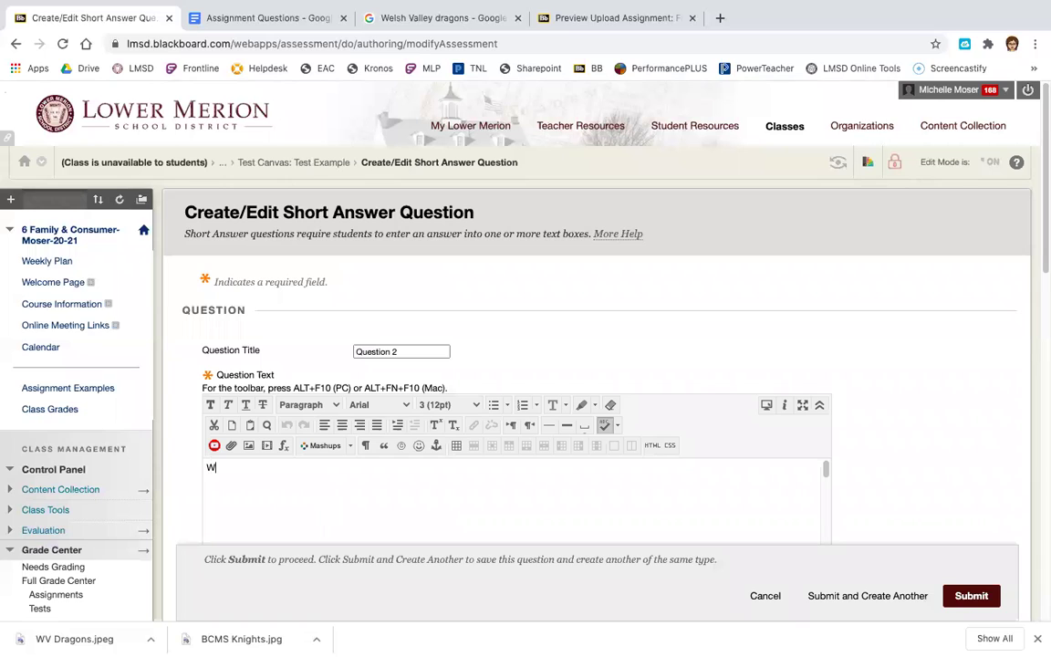
text(hy do you like online learning?)
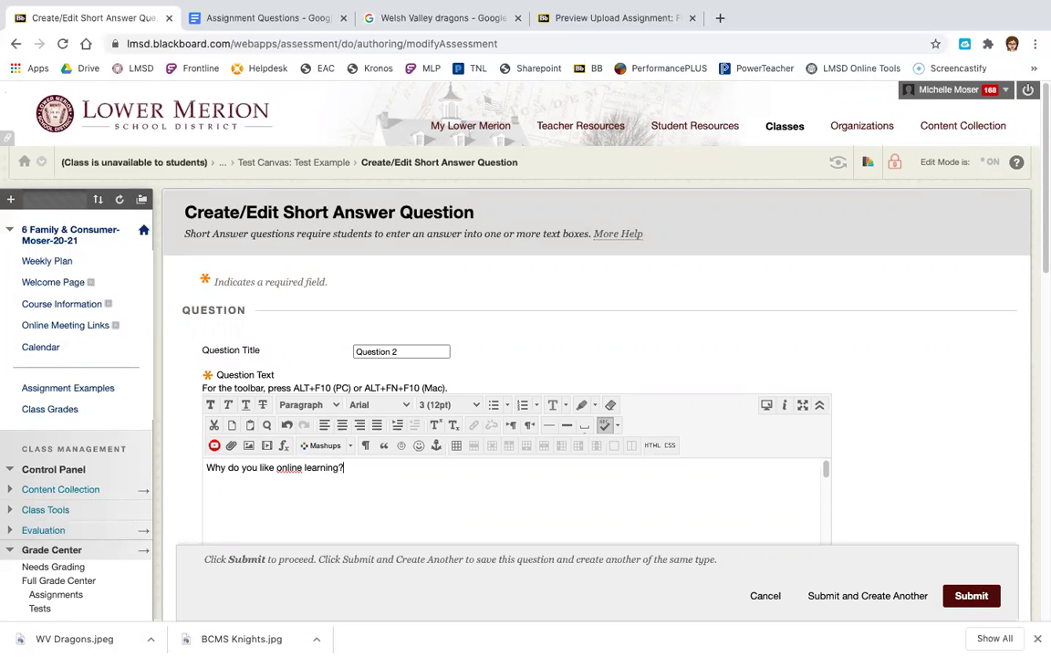
click(278, 468)
text(-)
- Submit the Short Answer question with its default three answer rows, leaving the sample answer, rubric, categories and teacher notes empty
scroll(814, 343, down, 5)
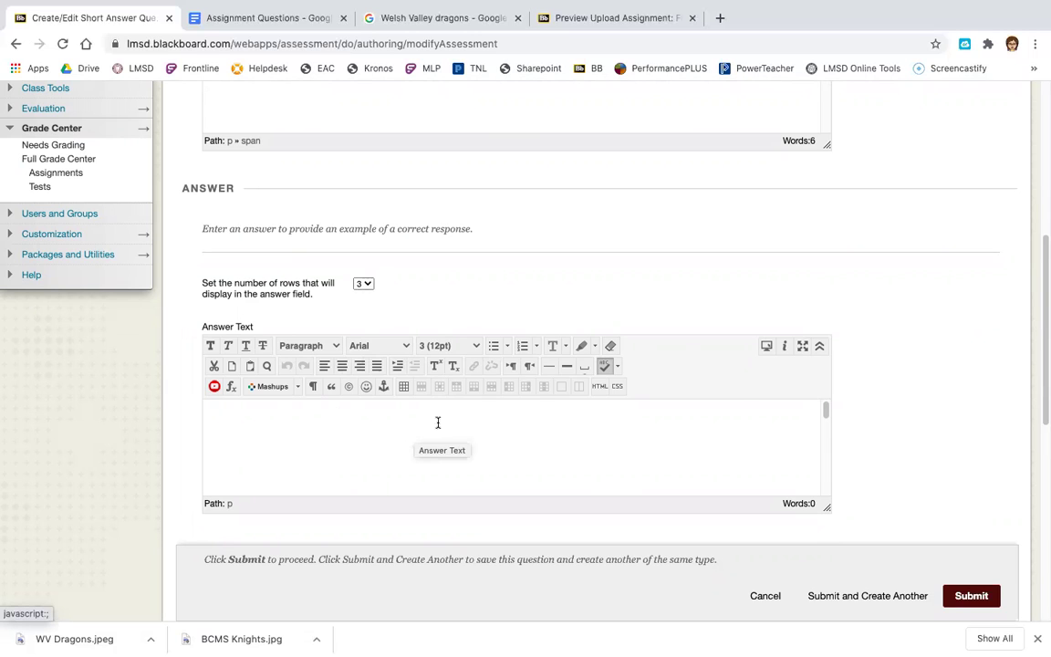
scroll(907, 435, down, 1)
scroll(907, 436, down, 5)
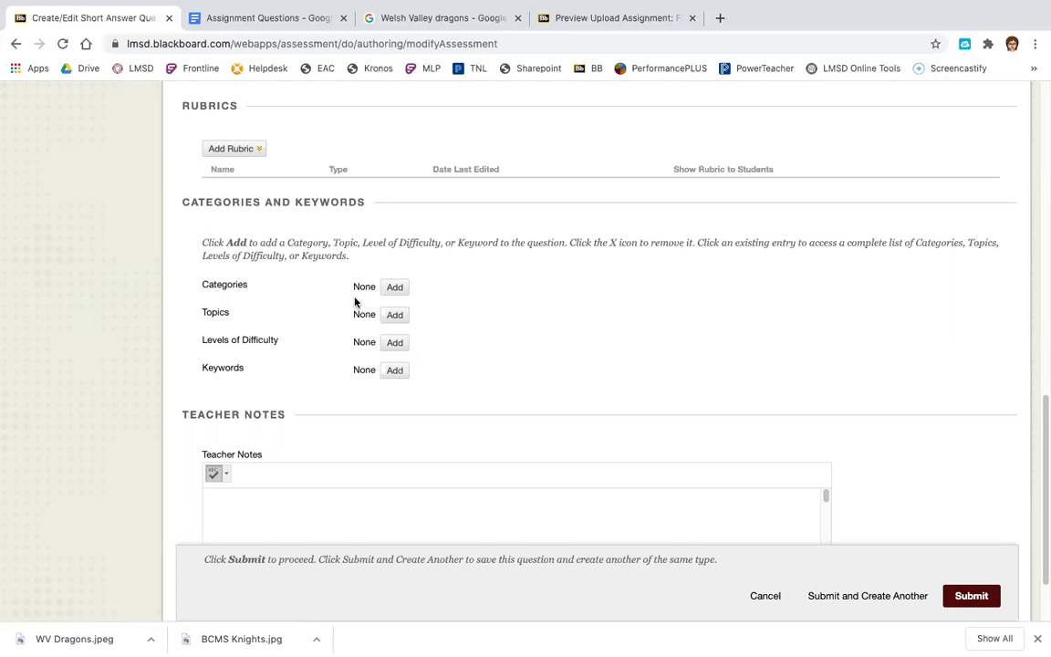
scroll(434, 350, down, 2)
scroll(435, 351, up, 3)
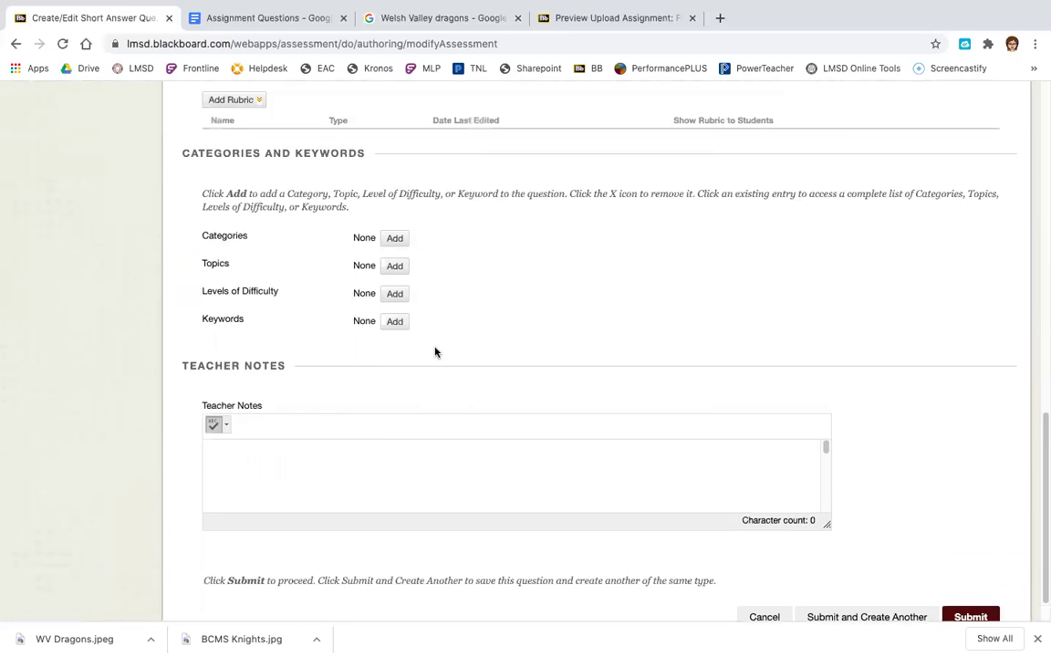
scroll(435, 351, down, 1)
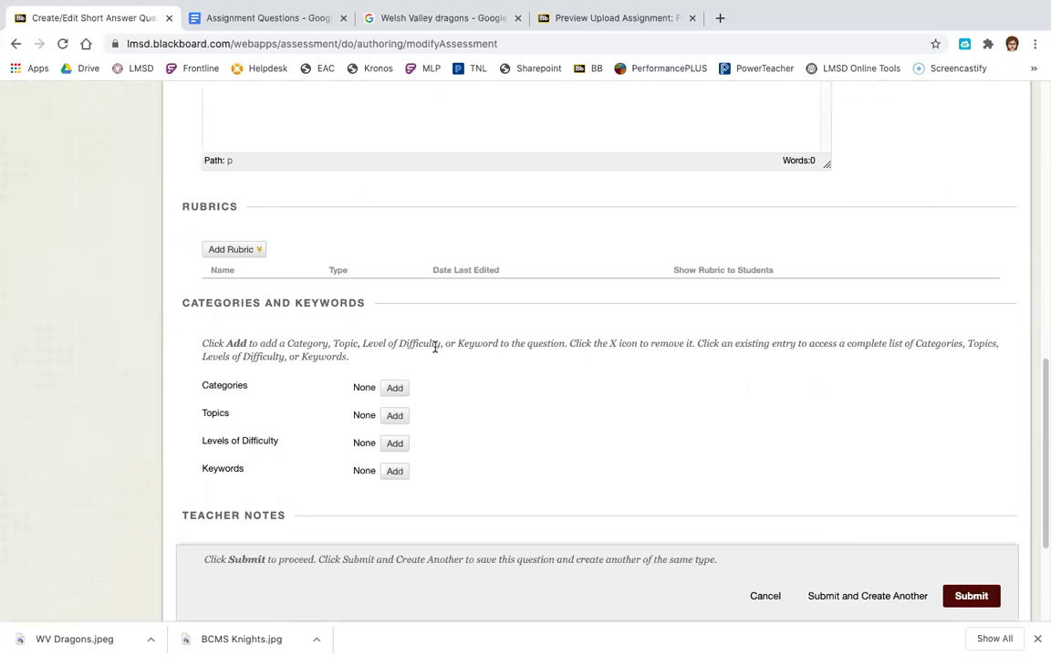
scroll(435, 347, up, 3)
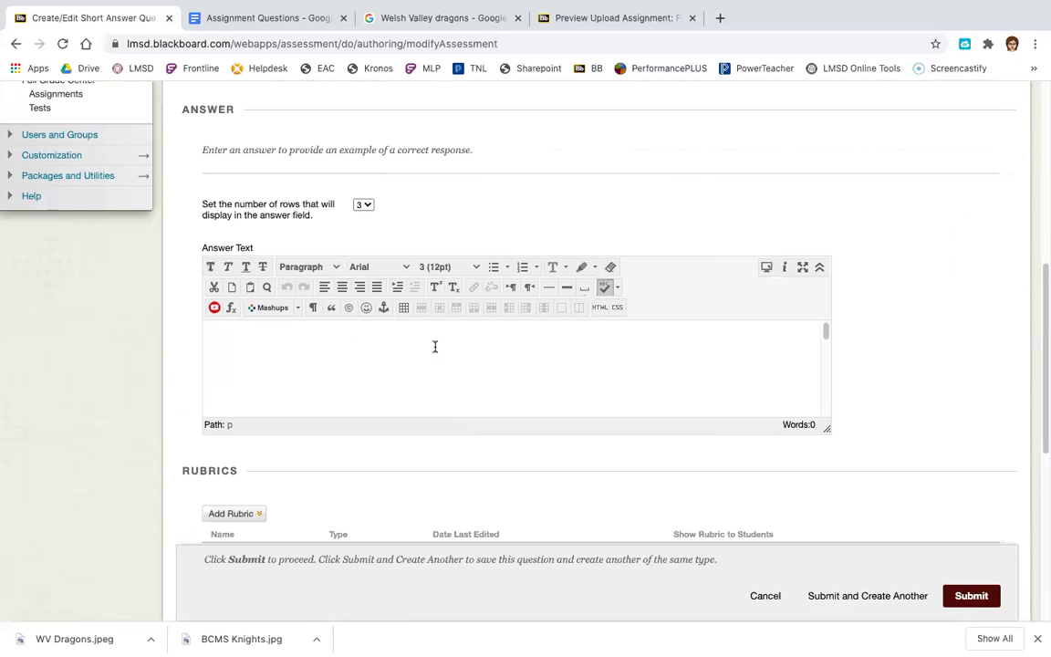
click(961, 602)
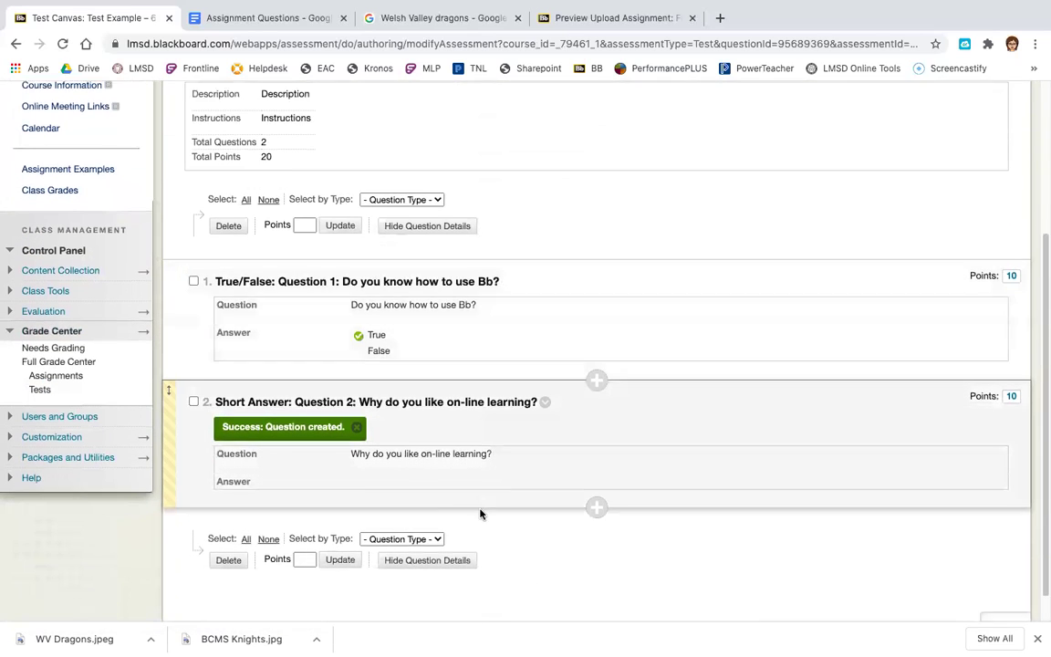
- Check the two questions on the test canvas, finish editing it, and add the existing test "Test Example" to Assignment Examples
scroll(480, 513, up, 5)
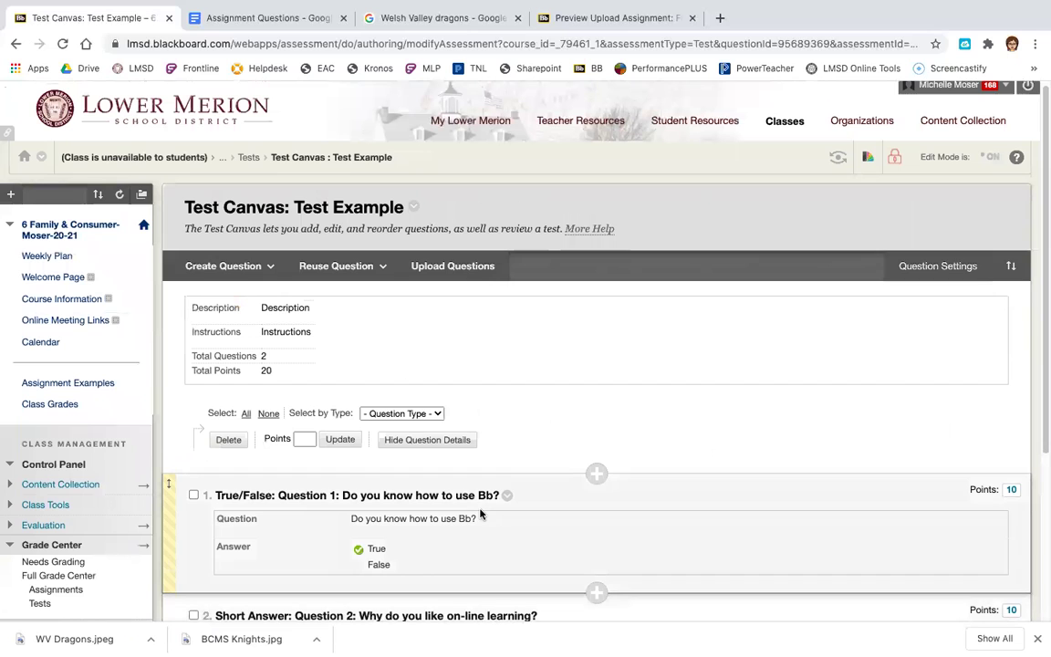
scroll(480, 514, down, 5)
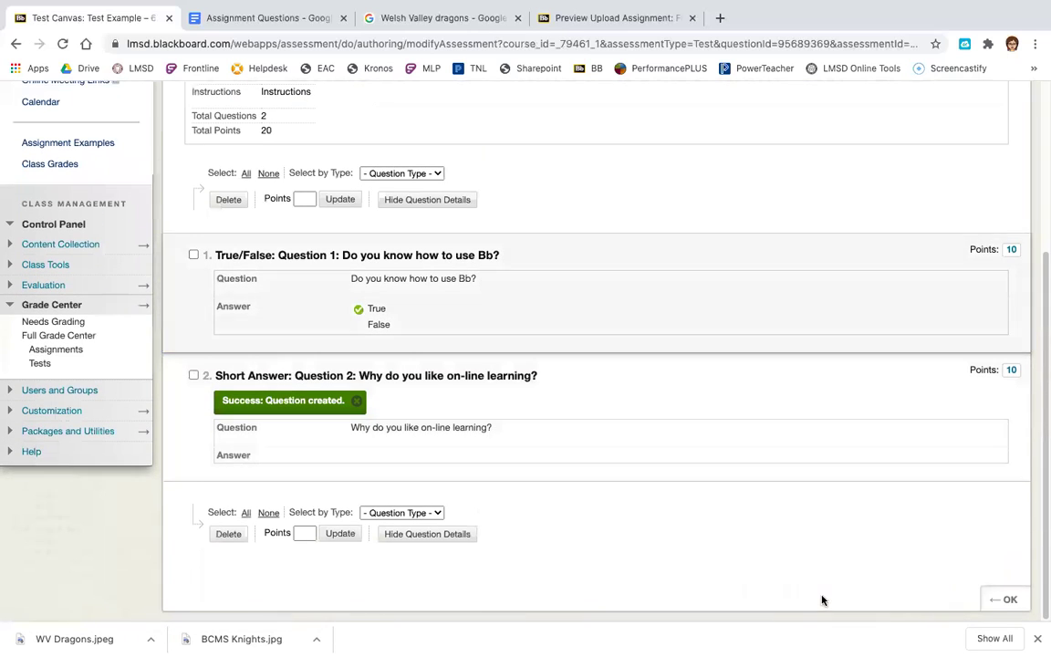
click(1000, 601)
scroll(727, 551, down, 1)
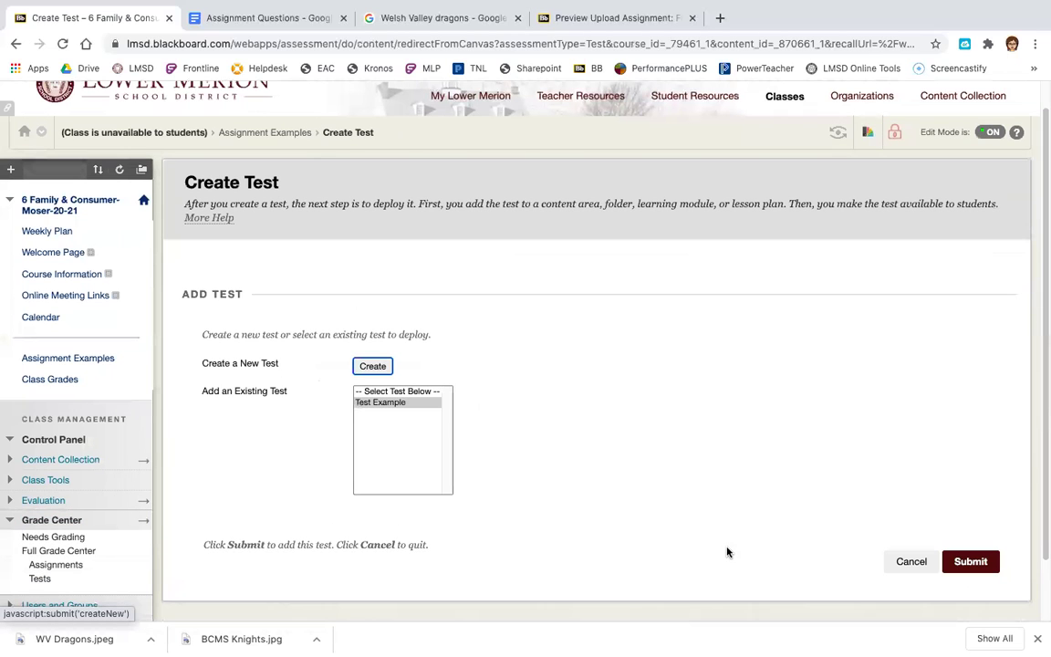
click(387, 404)
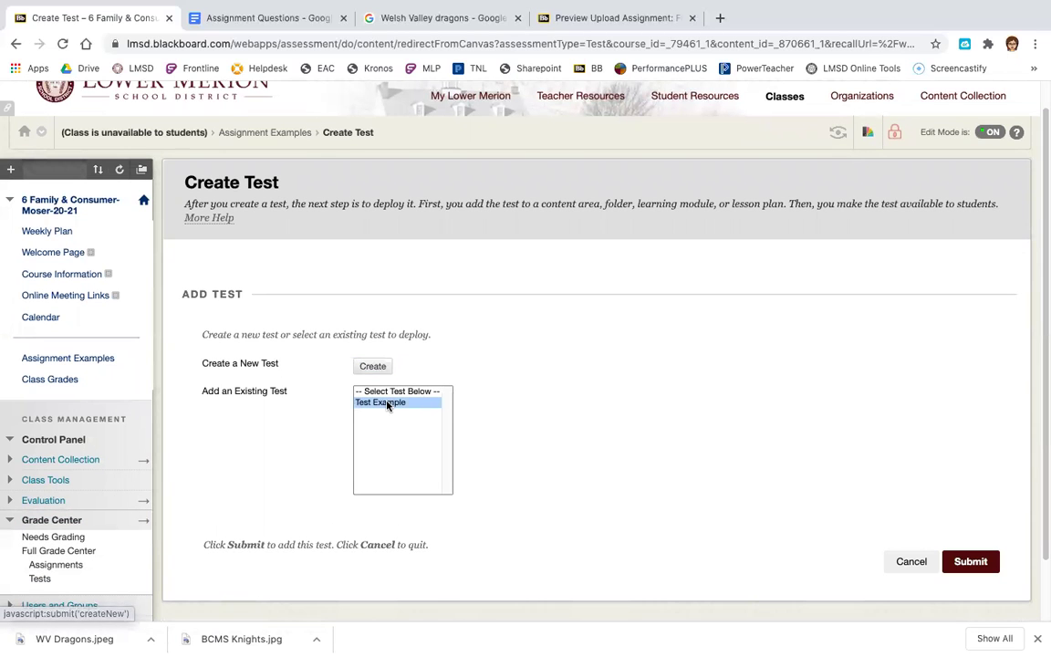
click(971, 562)
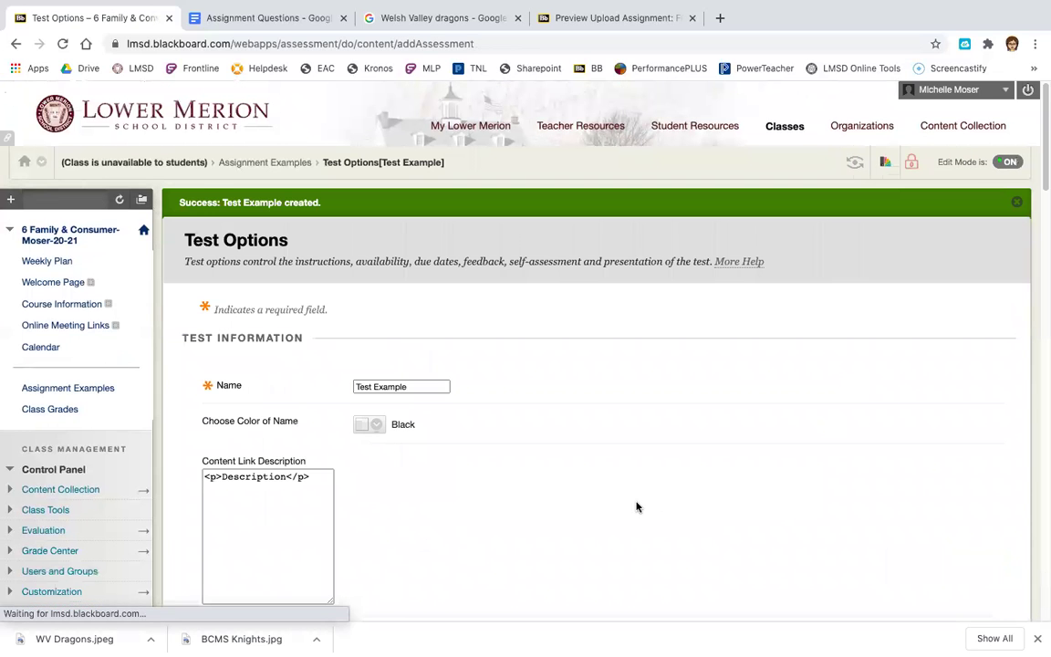
- Set the test to open in a new window and make it available to students
scroll(636, 501, up, 1)
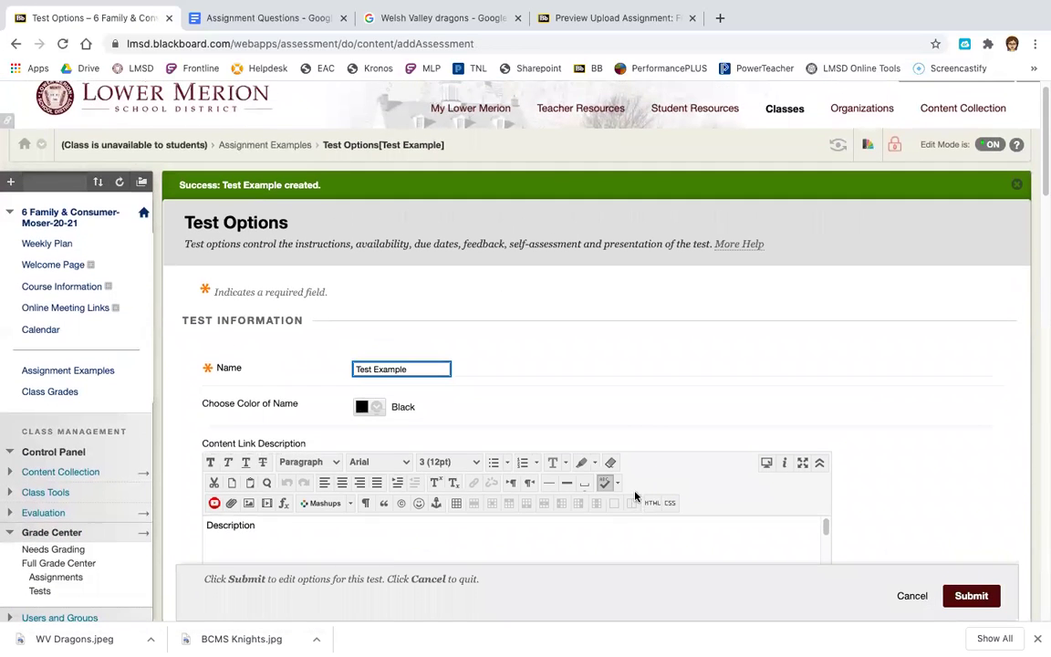
scroll(627, 419, down, 5)
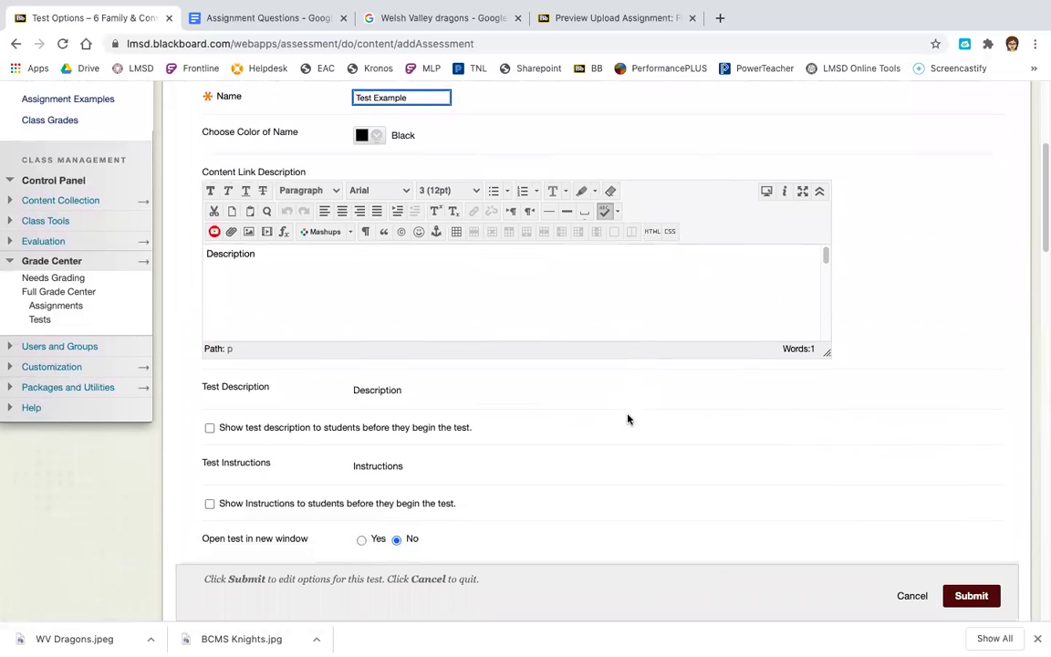
scroll(627, 419, up, 1)
scroll(635, 486, up, 2)
scroll(636, 486, down, 5)
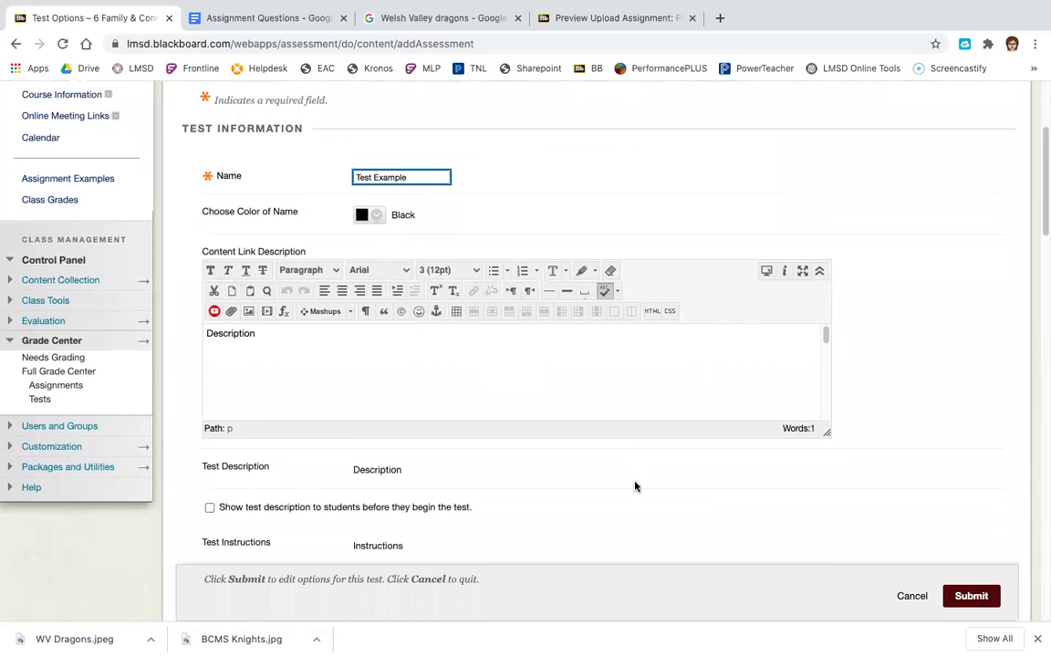
scroll(607, 423, down, 1)
scroll(600, 403, up, 1)
scroll(600, 404, down, 2)
scroll(599, 404, down, 4)
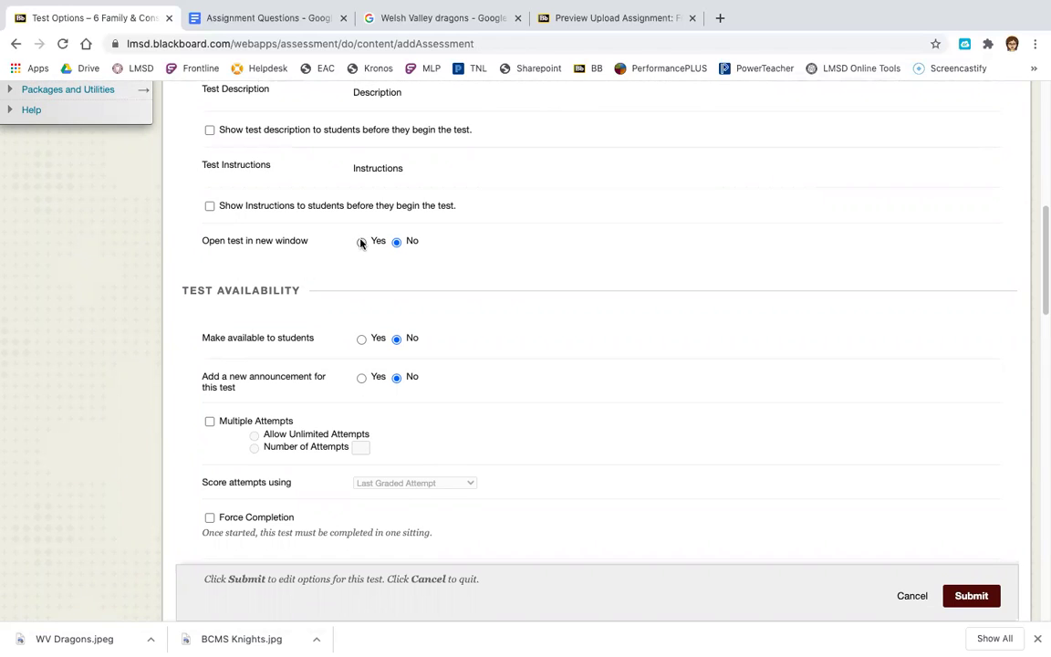
click(361, 243)
scroll(493, 339, down, 2)
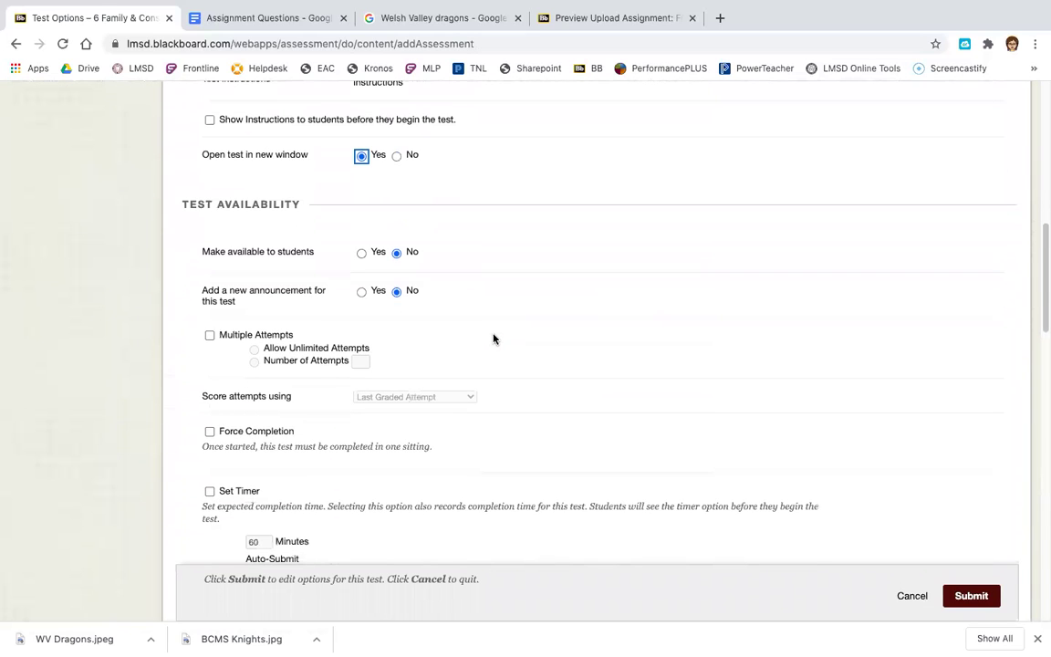
click(361, 255)
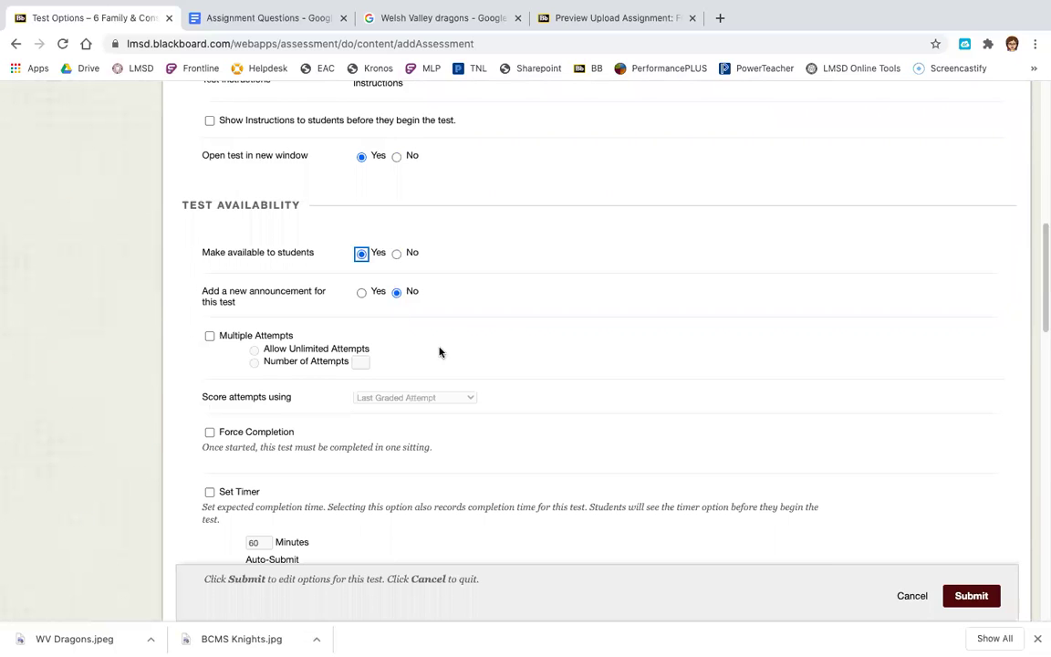
- Allow multiple attempts on the test, limited to 3, and score the attempts using Highest Grade
scroll(439, 352, down, 1)
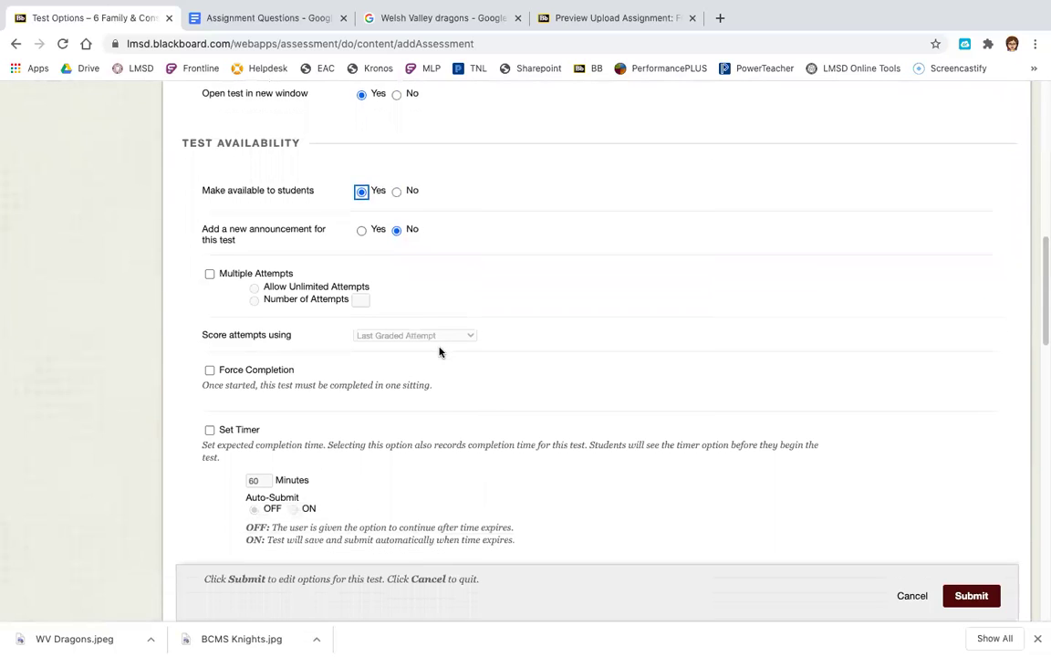
click(208, 274)
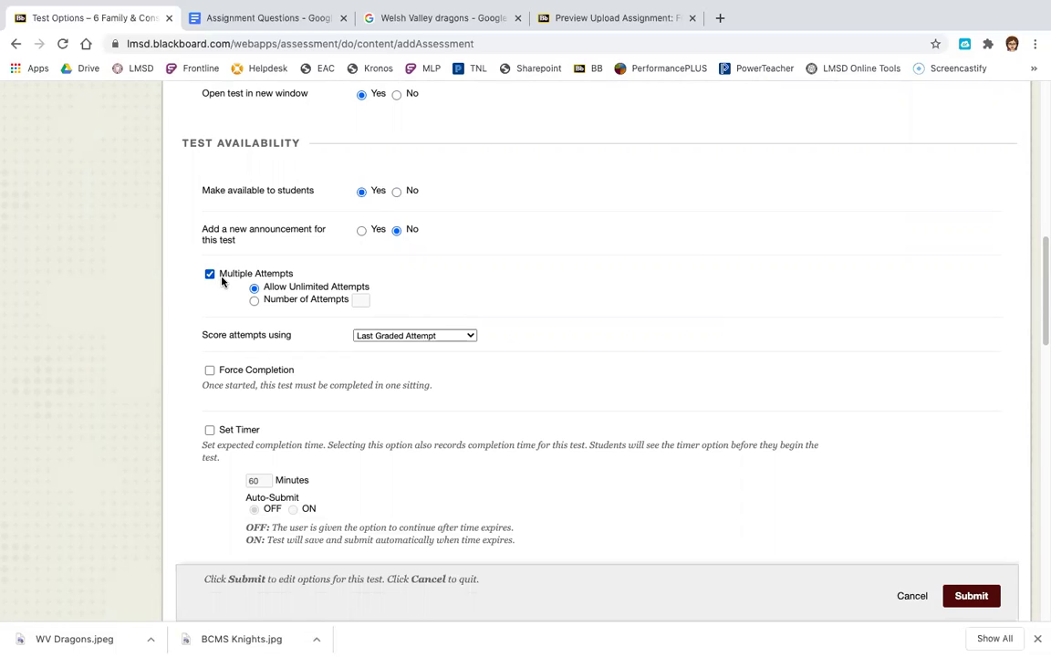
click(254, 301)
click(360, 300)
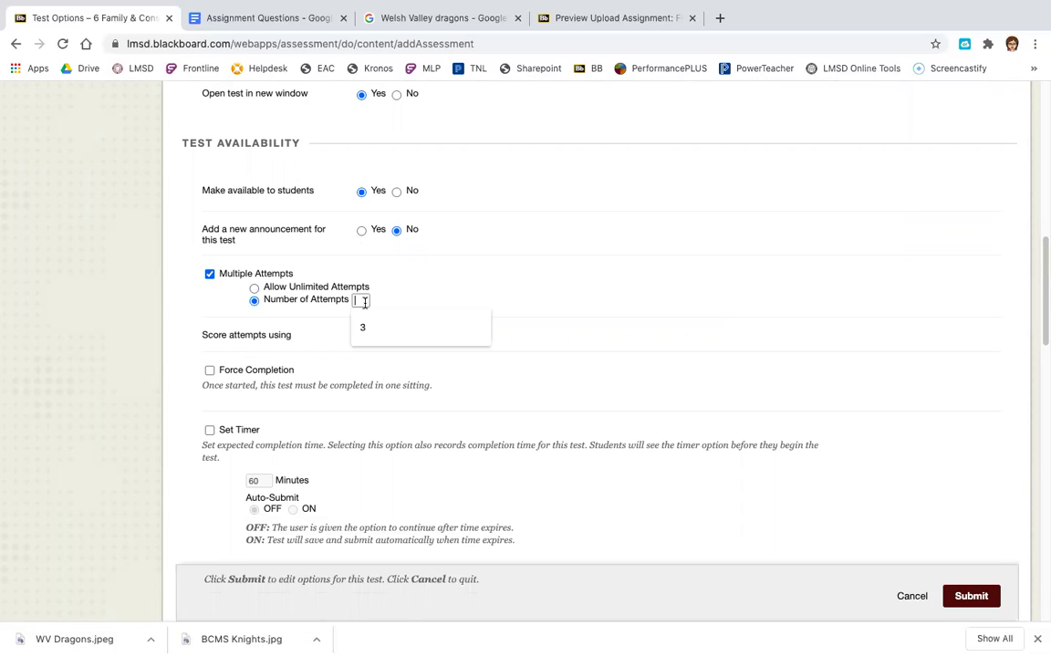
text(3)
click(451, 302)
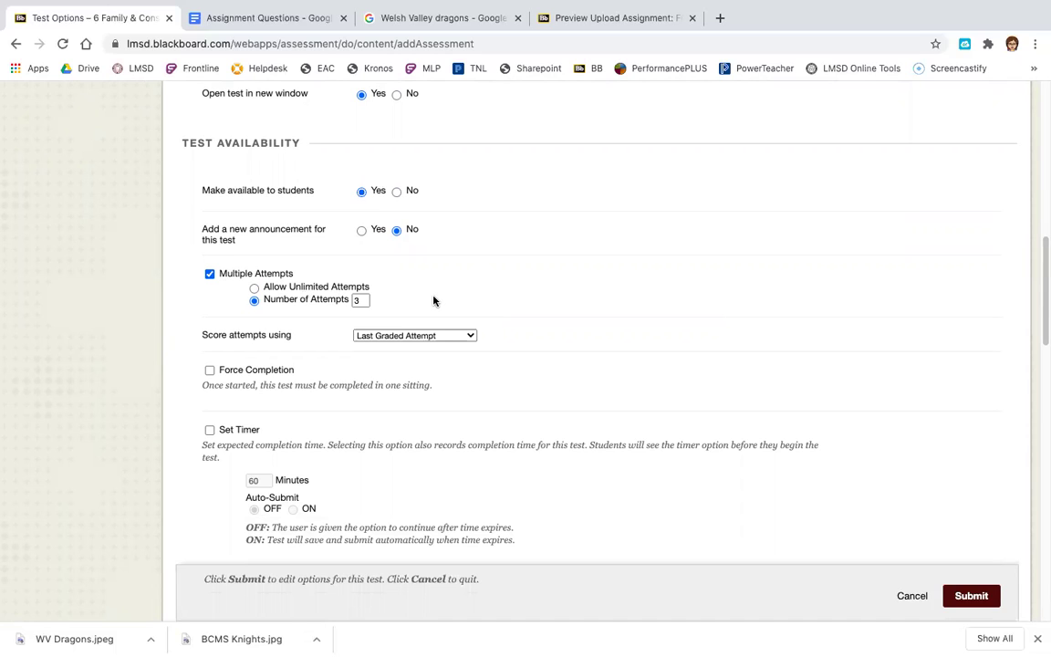
scroll(528, 319, down, 1)
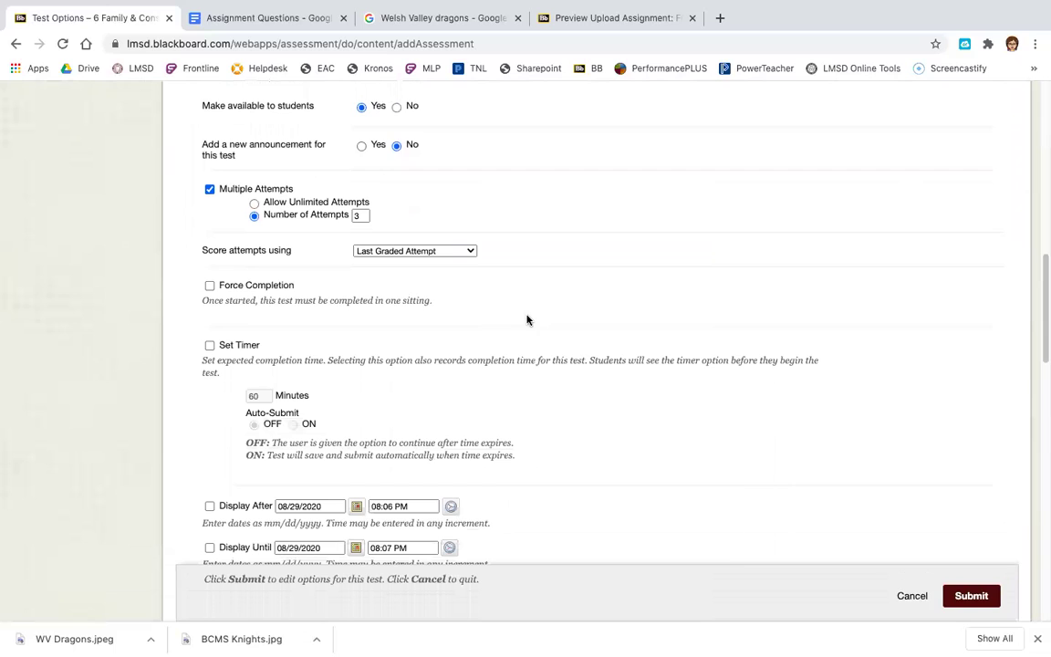
click(472, 251)
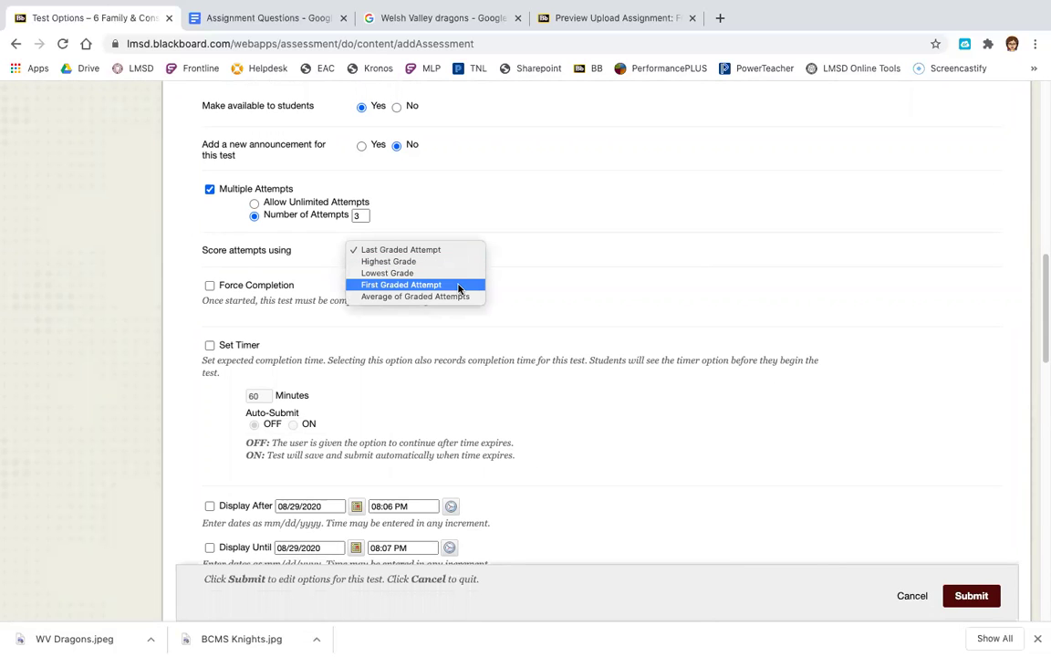
click(453, 261)
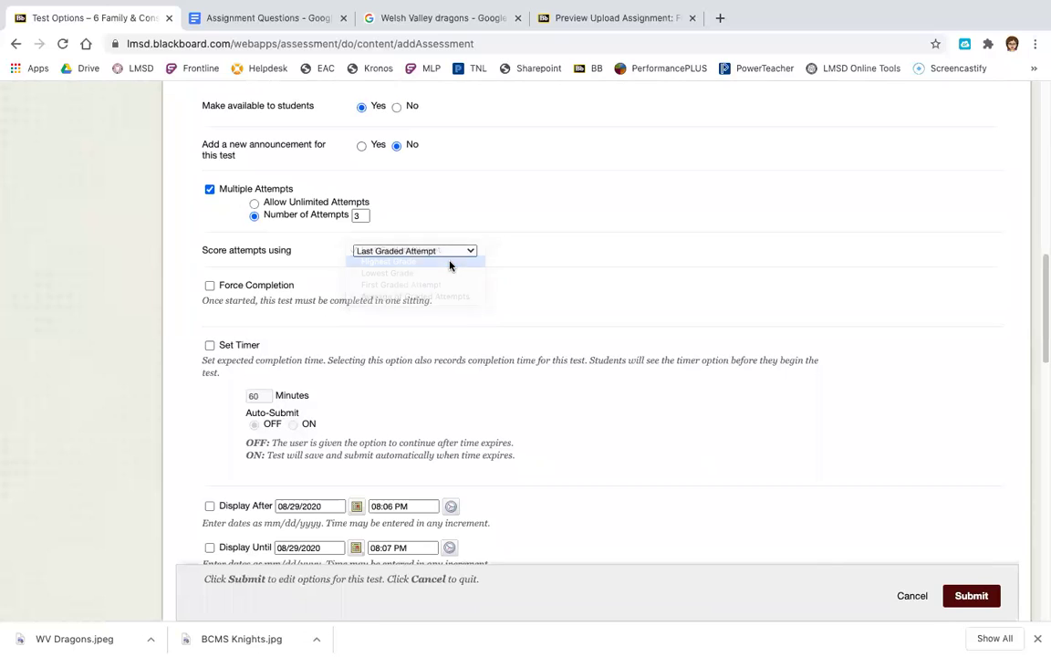
- Enable a due date for the test with the default date and time, leaving force completion, timer, display dates and password off
scroll(453, 326, down, 1)
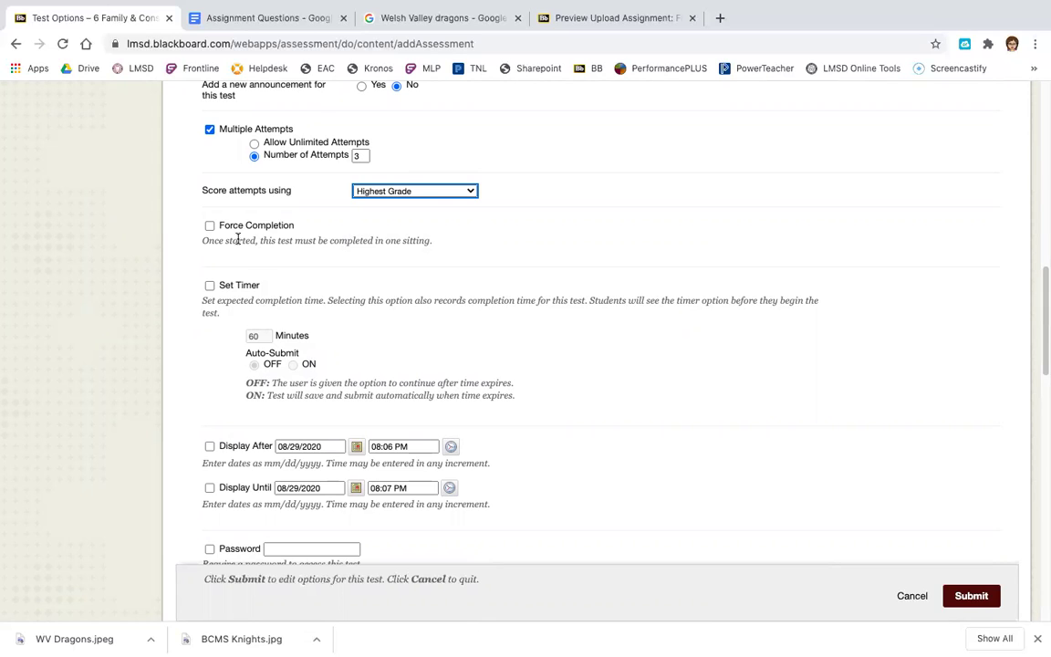
scroll(239, 241, down, 2)
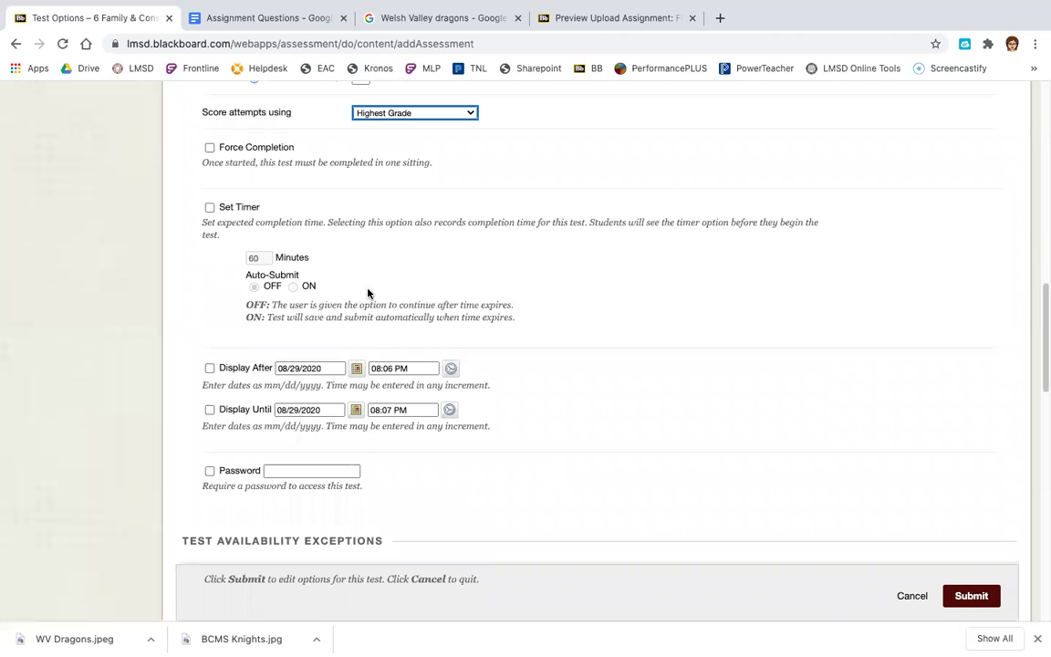
scroll(368, 292, down, 2)
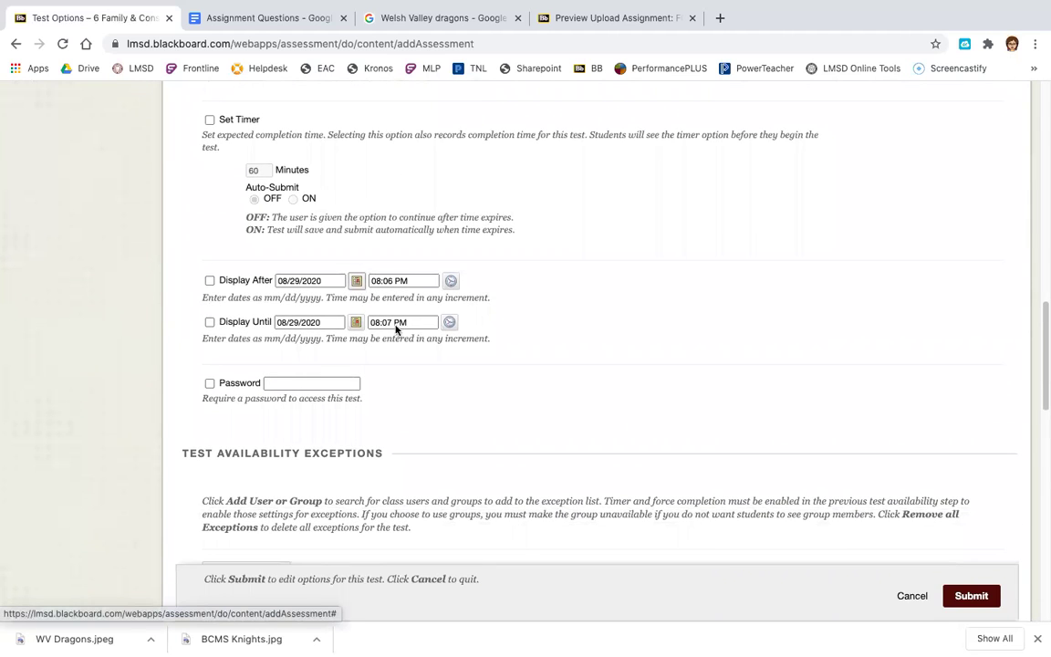
scroll(400, 372, down, 4)
scroll(402, 374, down, 3)
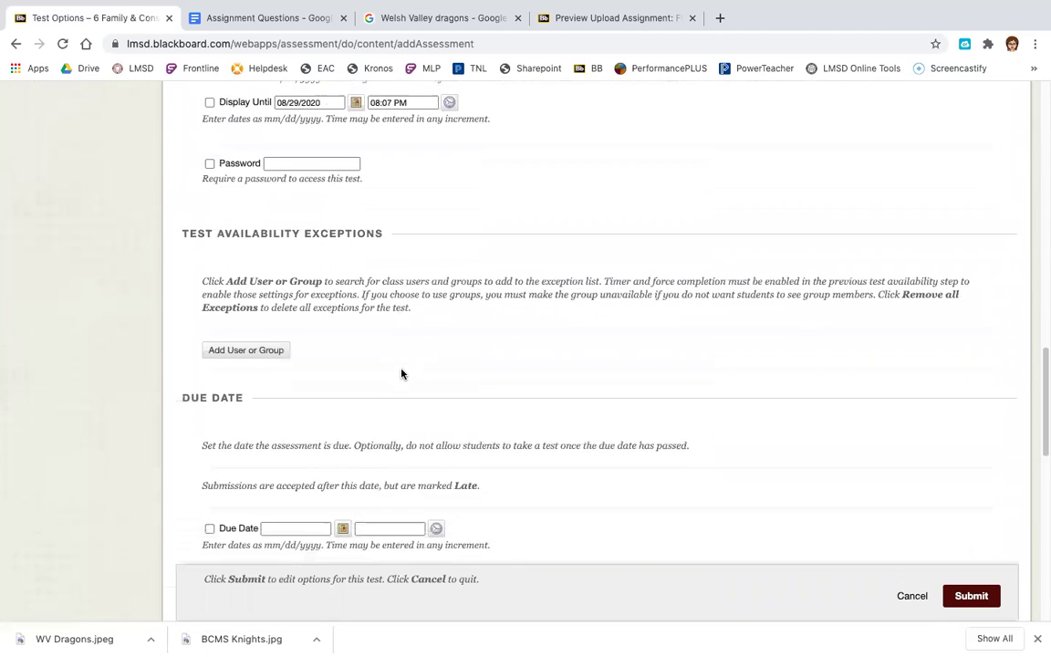
scroll(416, 342, down, 1)
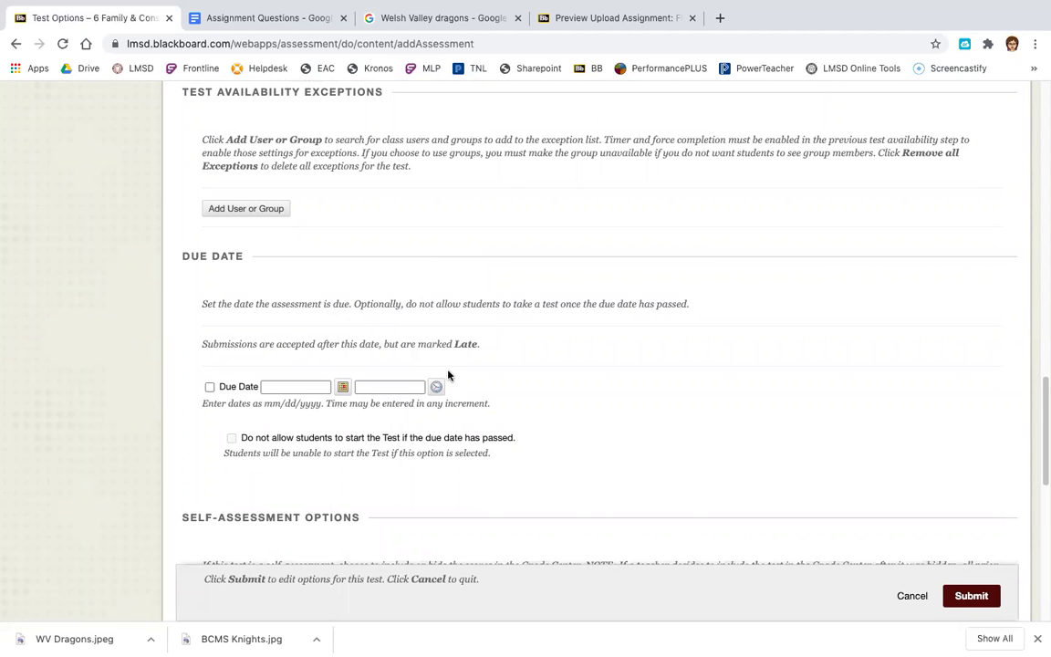
scroll(399, 258, down, 2)
scroll(369, 366, down, 1)
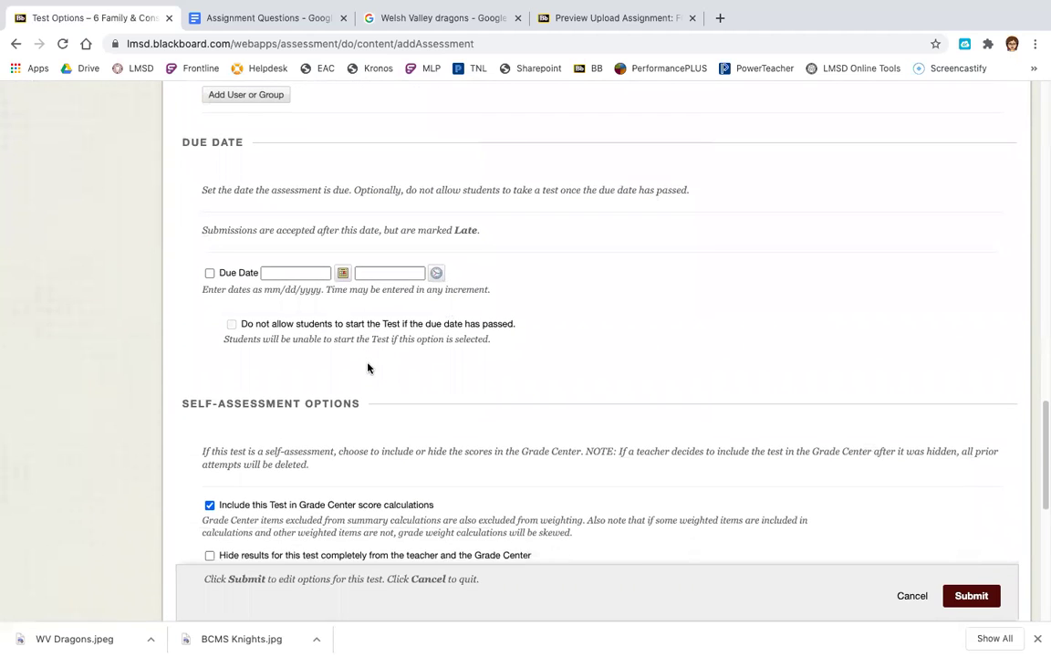
click(209, 273)
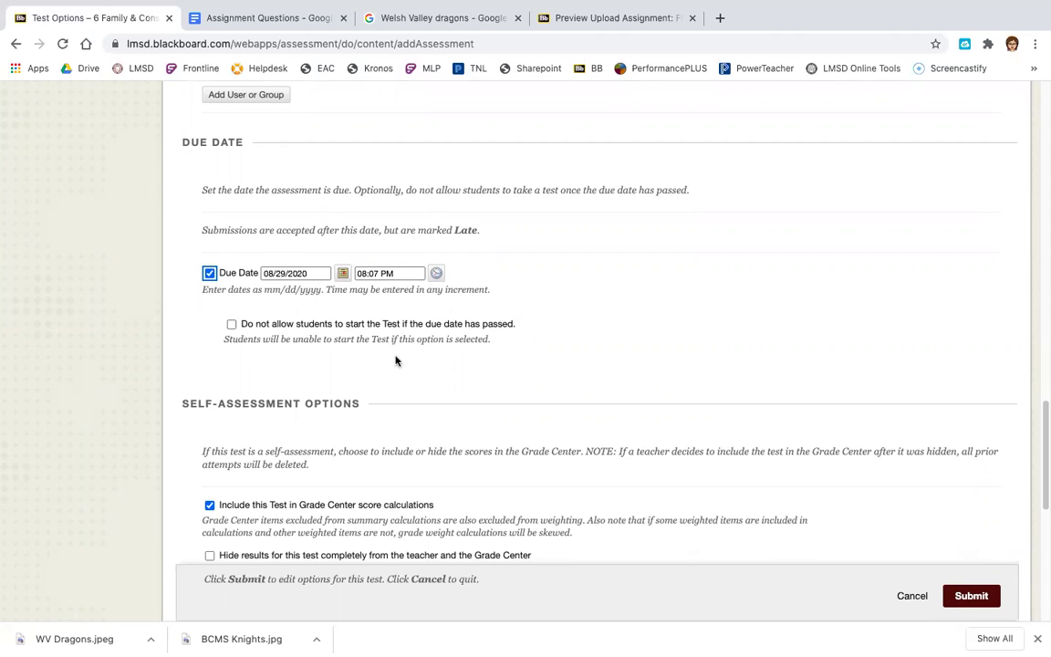
- Review the late-start restriction, self-assessment options, results and feedback rules, and test presentation settings
scroll(394, 358, down, 1)
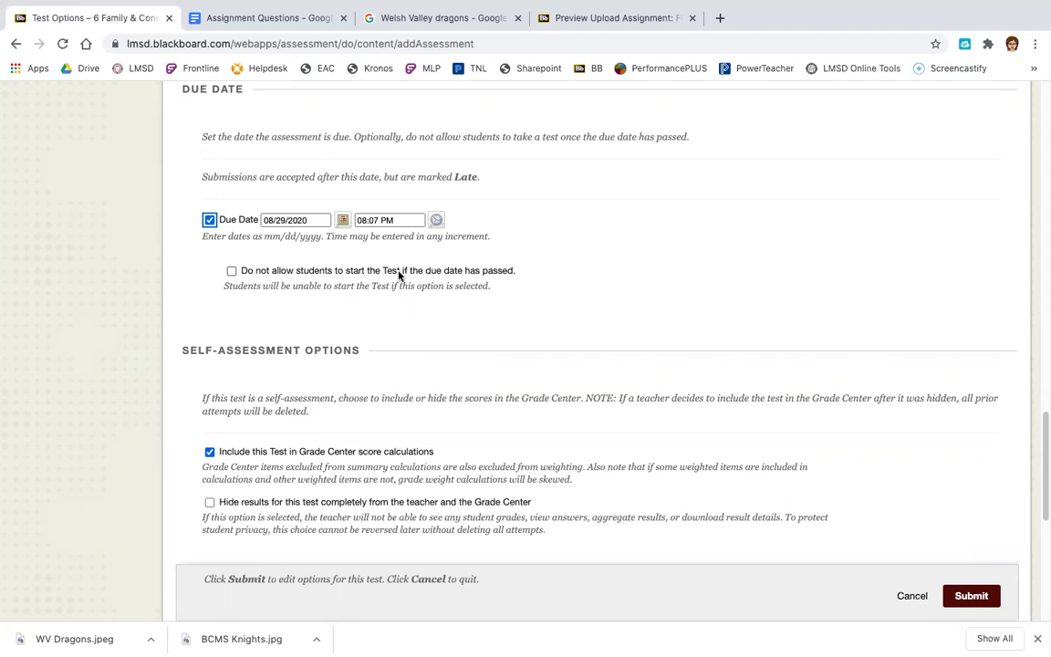
scroll(426, 336, down, 3)
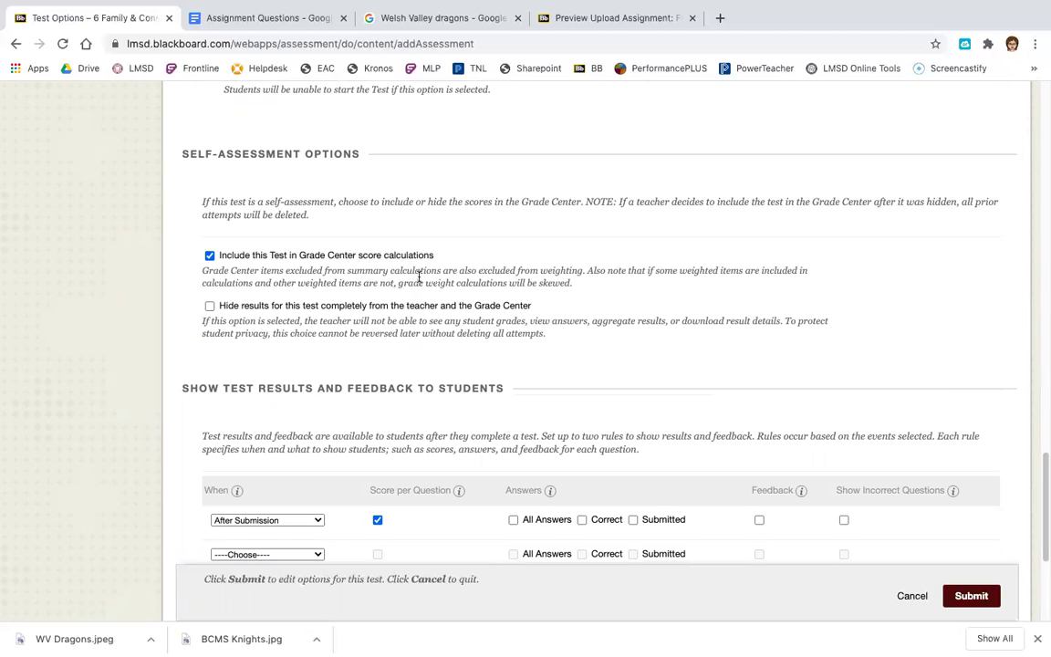
scroll(418, 277, down, 2)
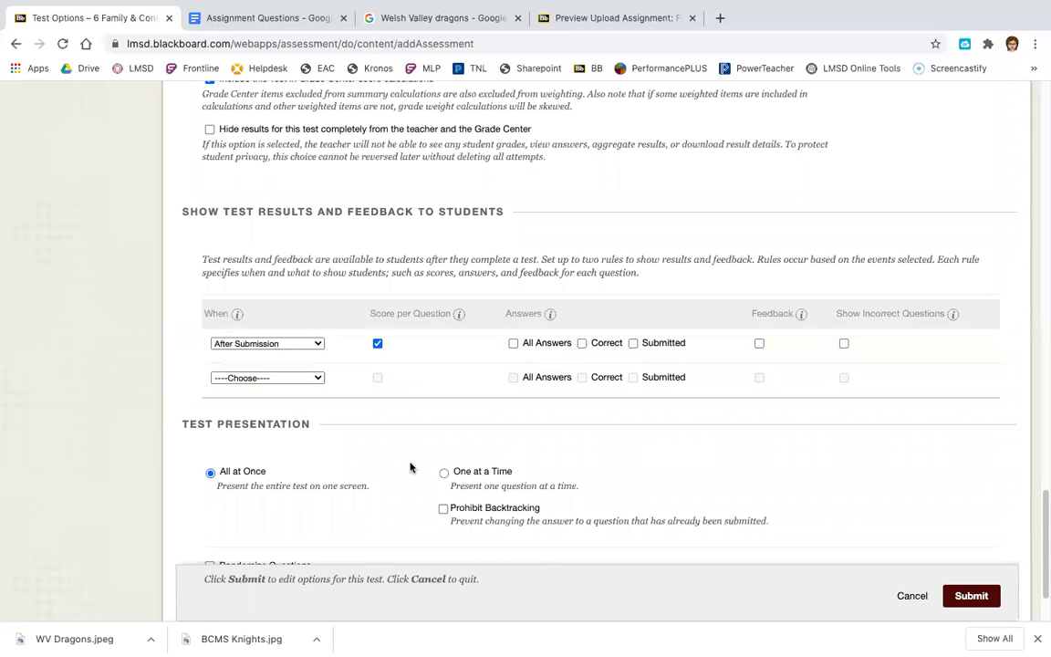
scroll(409, 467, down, 2)
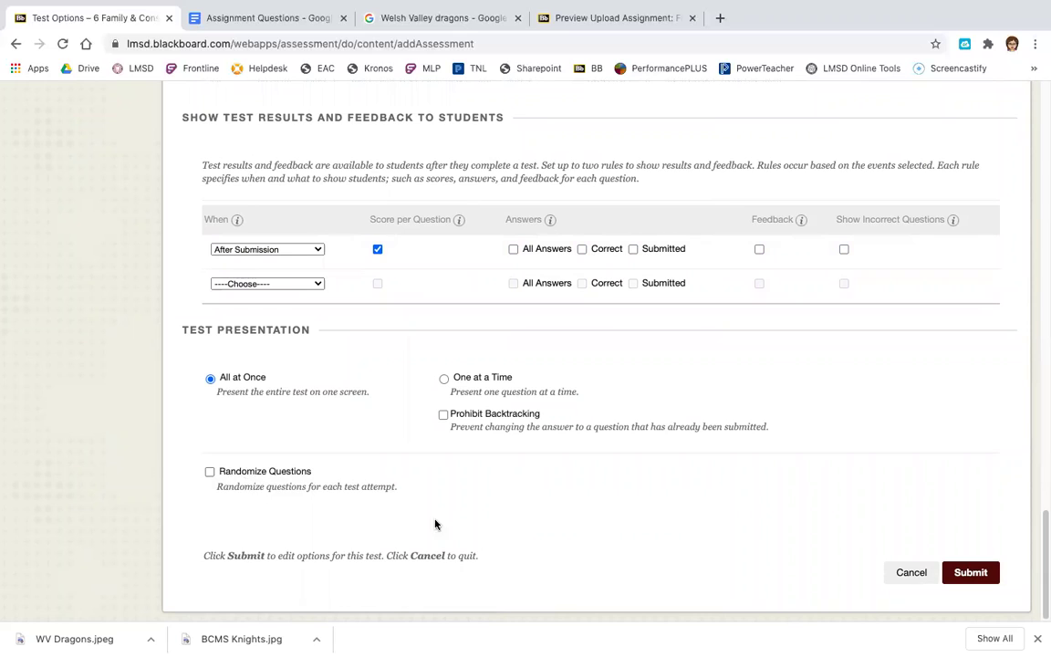
- Submit the test options and begin a preview attempt of Test Example from Assignment Examples
click(973, 572)
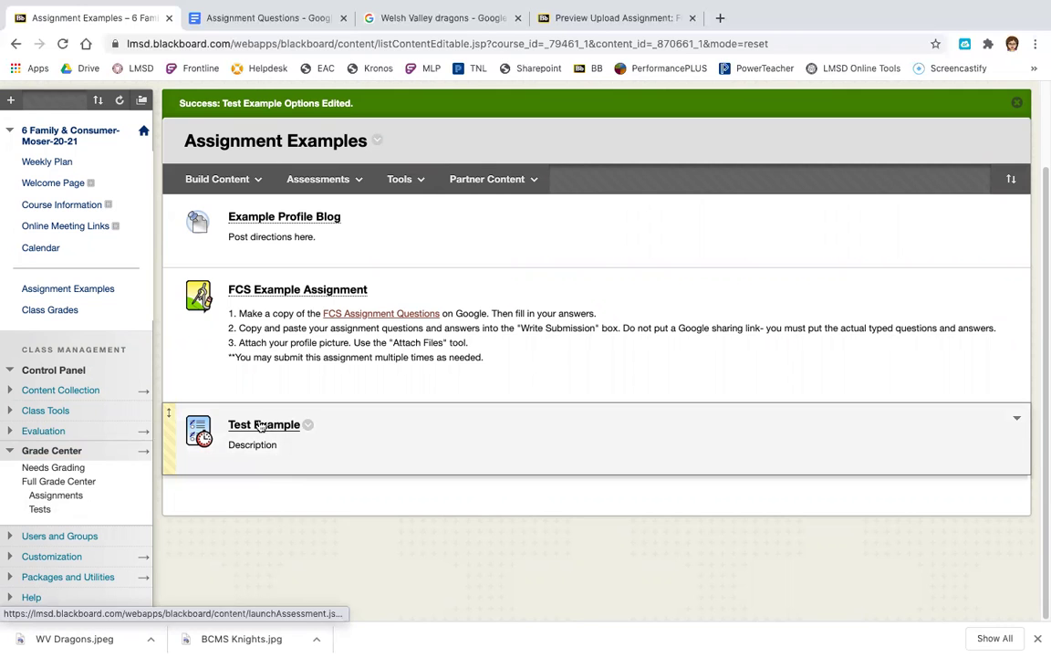
click(261, 426)
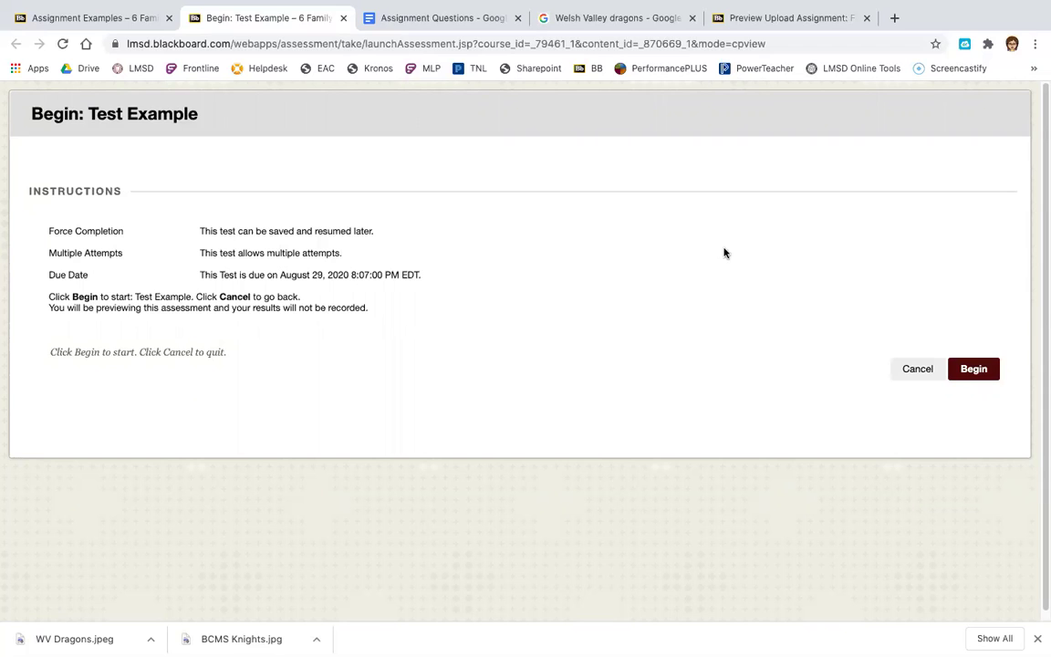
click(975, 370)
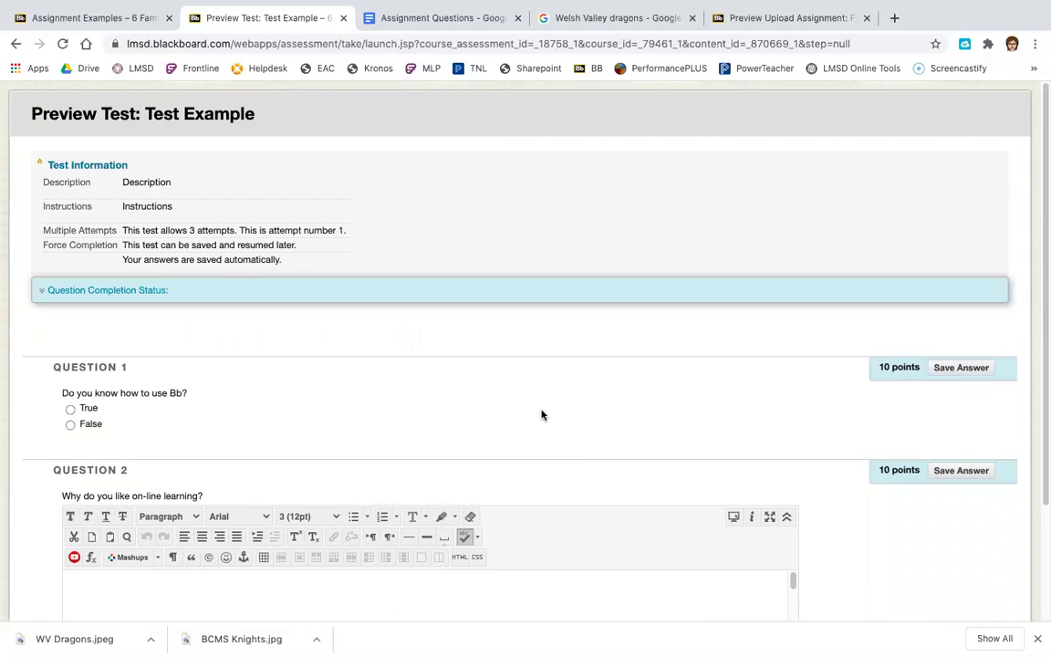
- Answer question 1 with True and question 2 with "Type response.", then save and submit the test attempt
scroll(540, 415, down, 3)
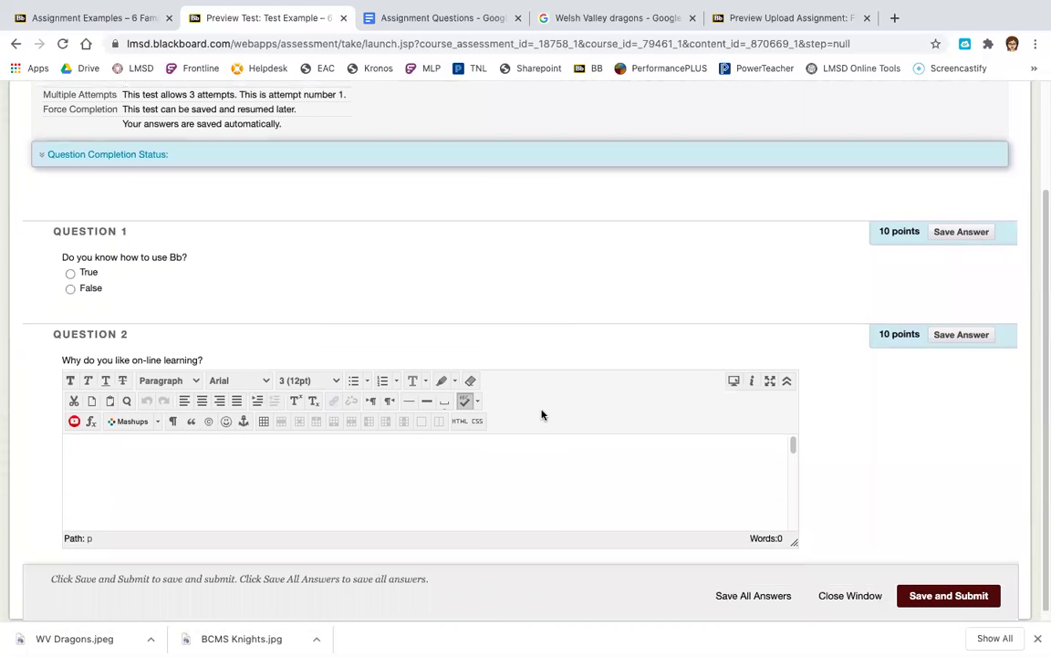
click(70, 273)
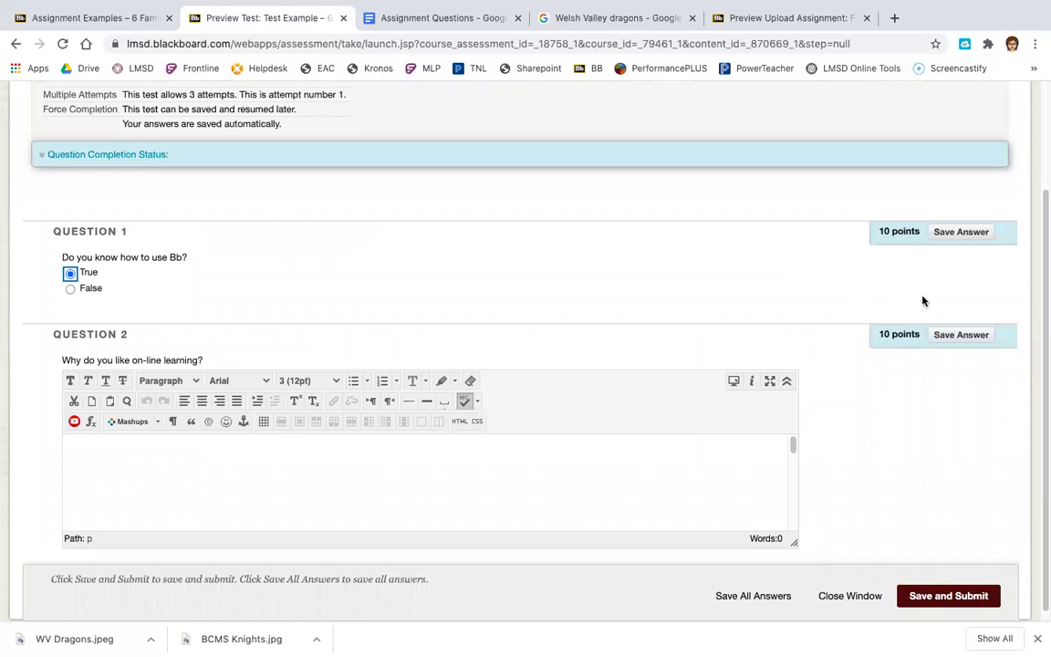
scroll(525, 303, down, 1)
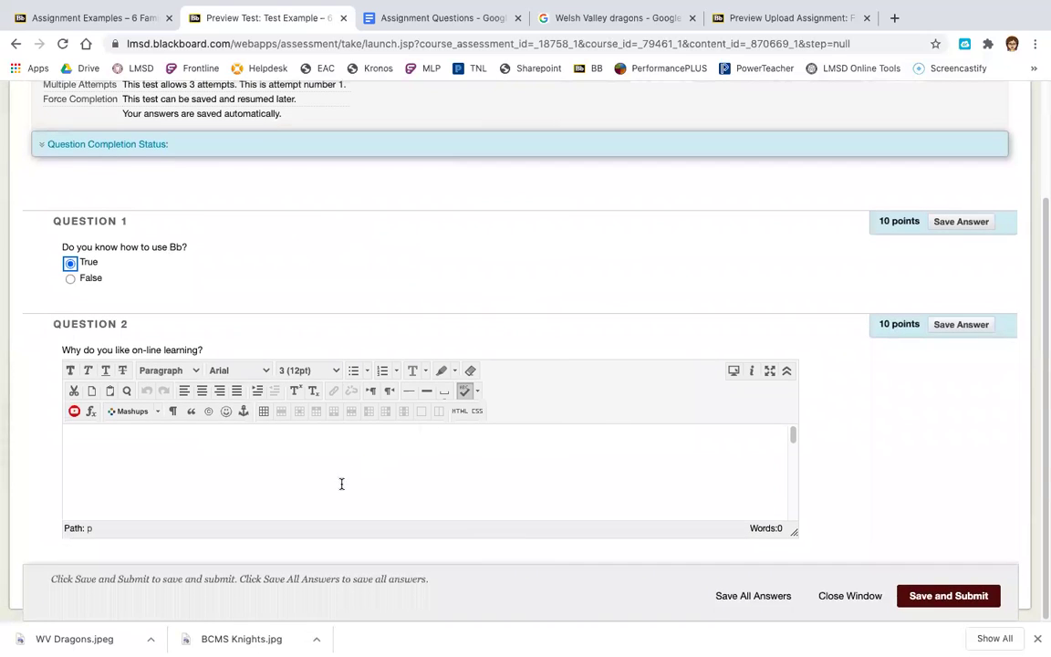
click(341, 484)
text(Type response.)
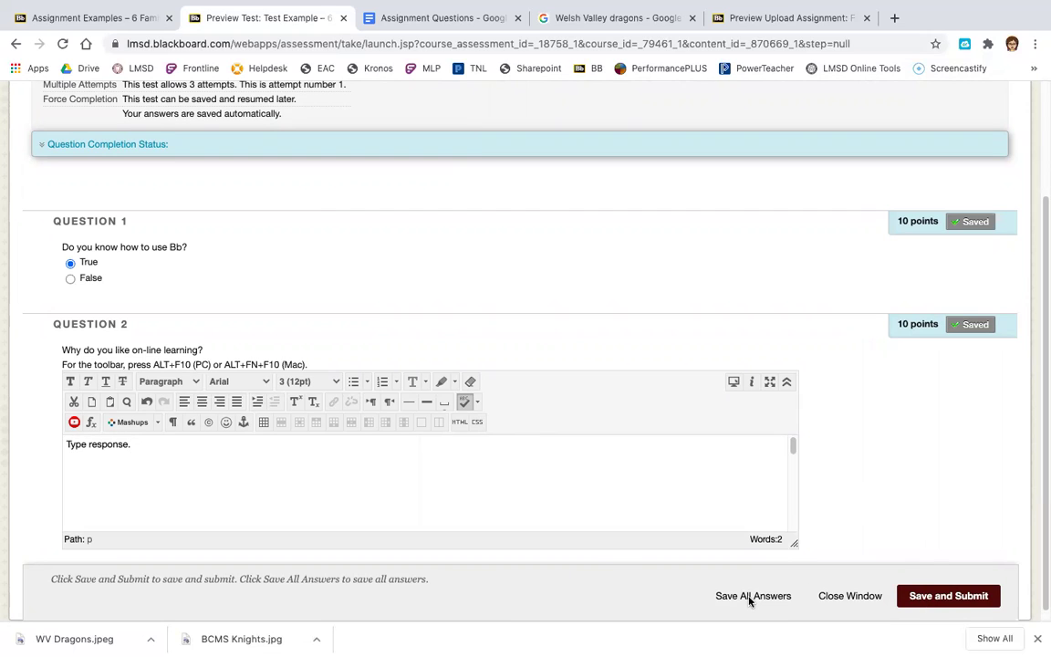
click(918, 600)
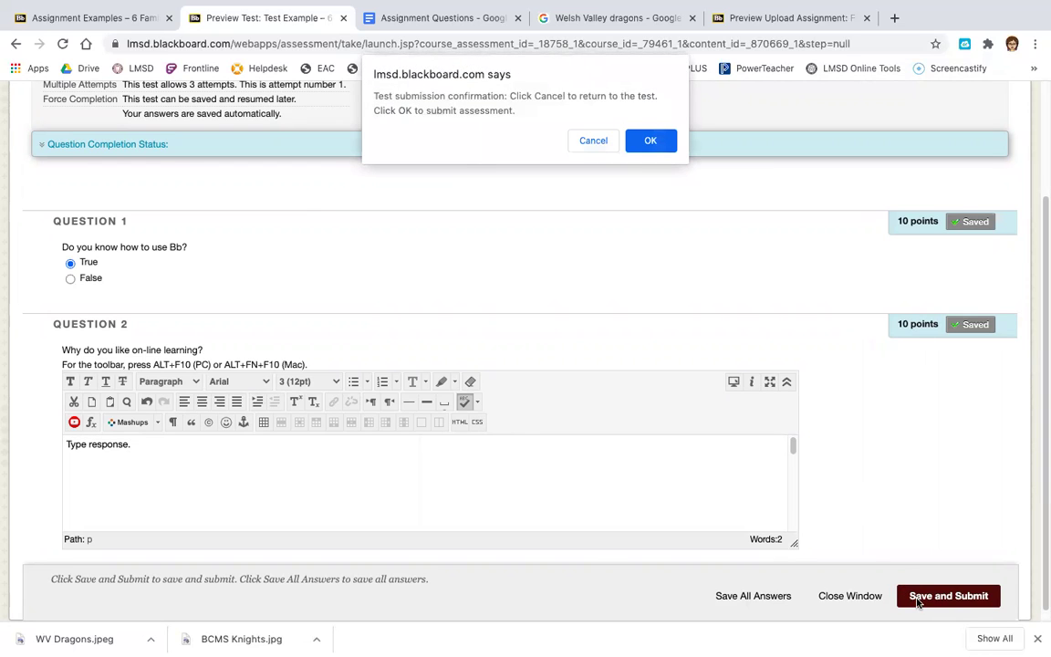
click(650, 143)
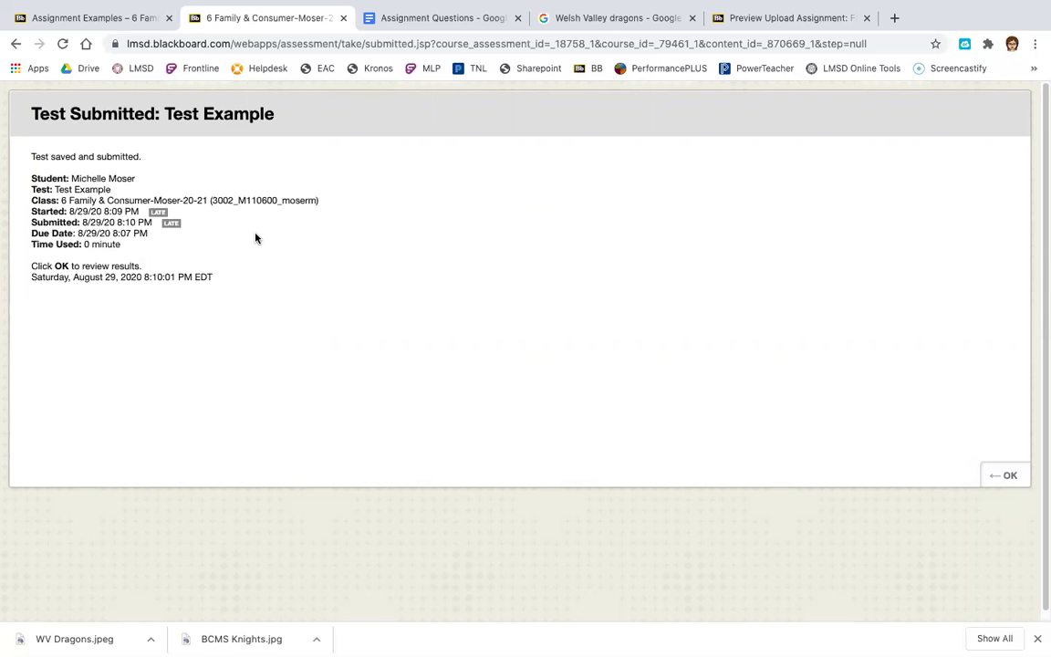
- Review the submitted attempt's results for each question and return to Assignment Examples
click(1005, 477)
scroll(655, 429, down, 2)
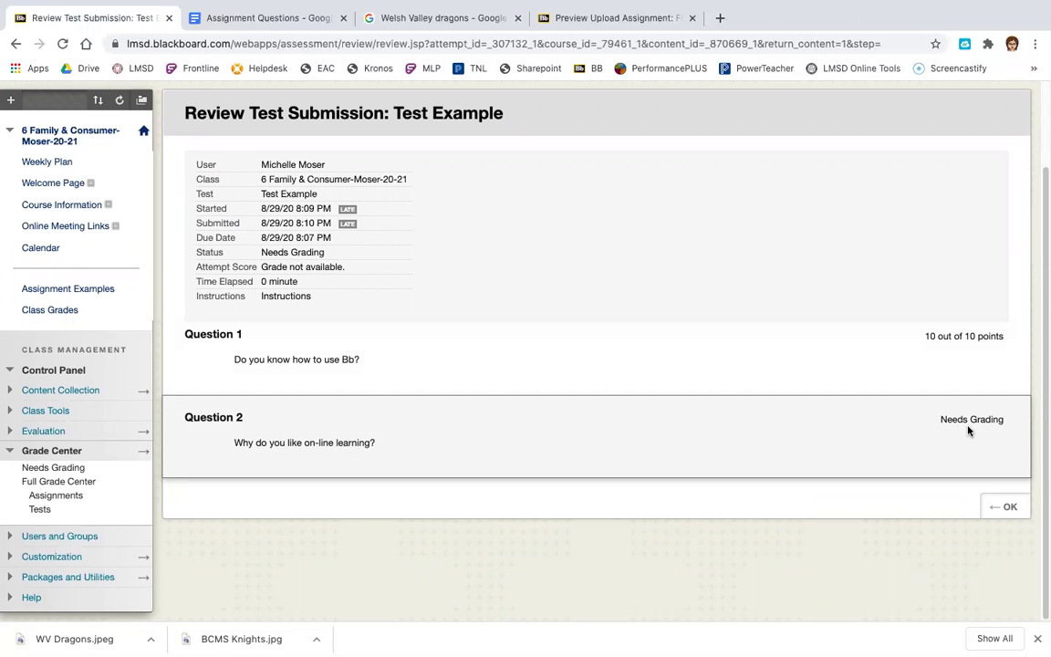
click(997, 508)
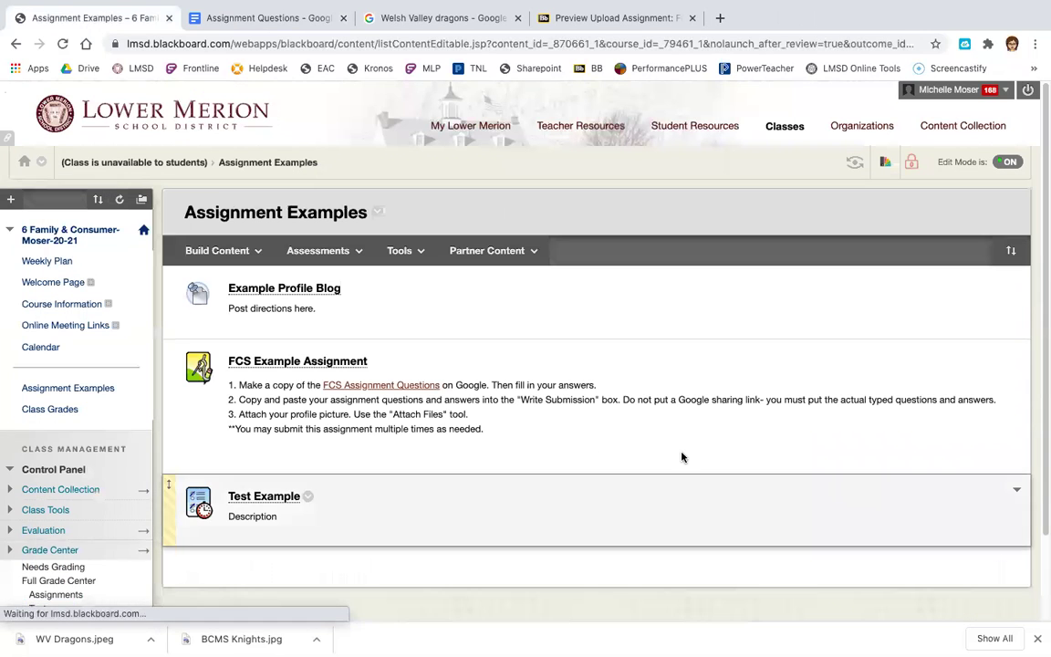